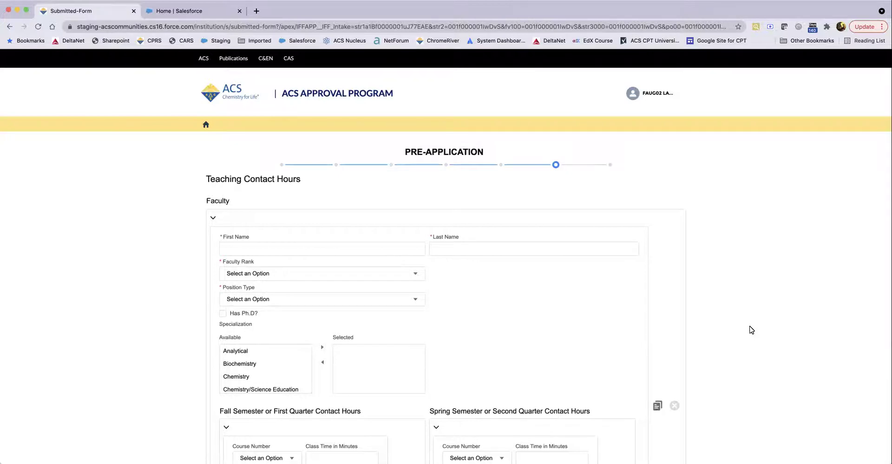
Step: Enter the faculty member's first and last name
scroll(748, 324, down, 3)
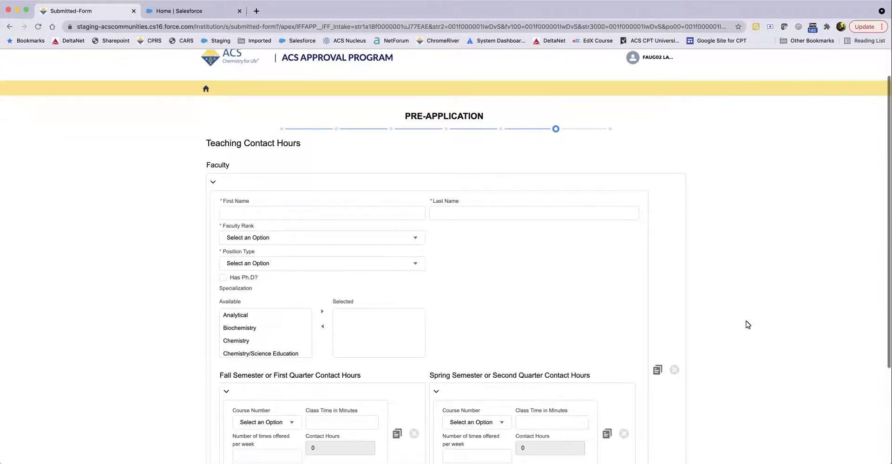
scroll(747, 324, down, 1)
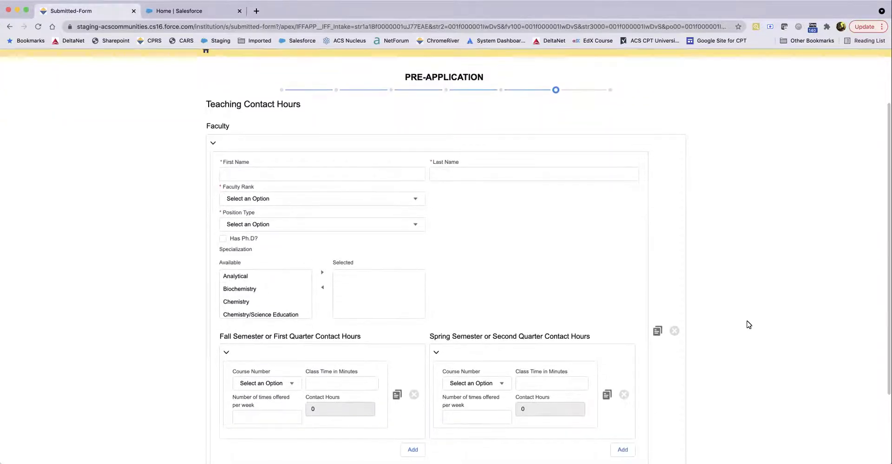
scroll(748, 324, down, 1)
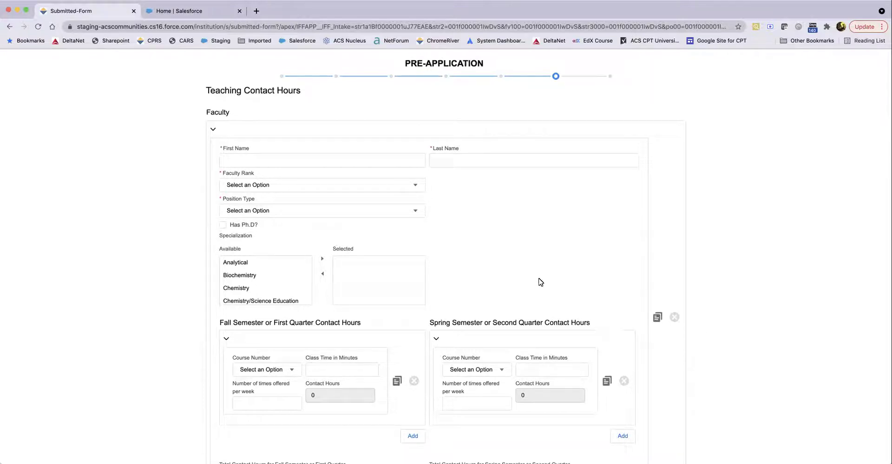
click(250, 160)
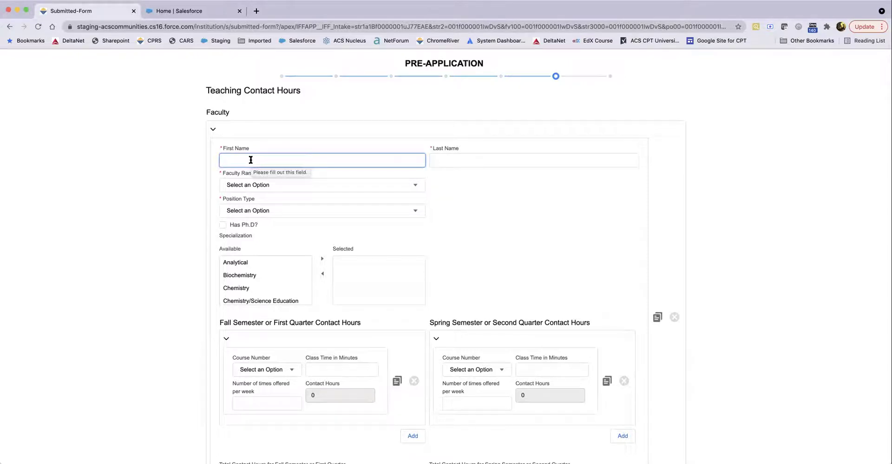
key(Tab)
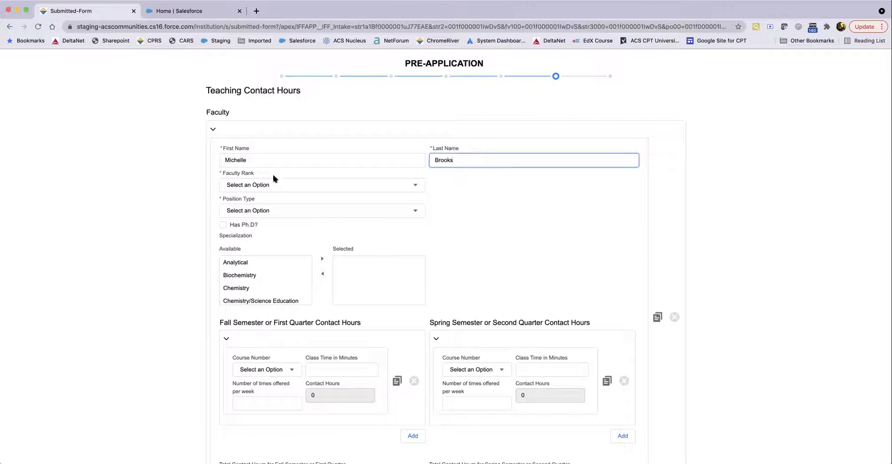
click(418, 186)
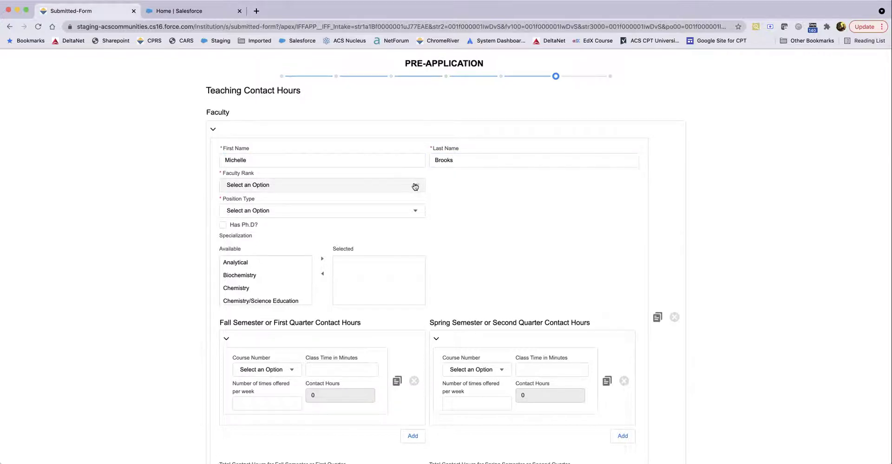
Step: Set rank to Professor and position to Permanent - Full Time, and mark Has Ph.D
click(415, 186)
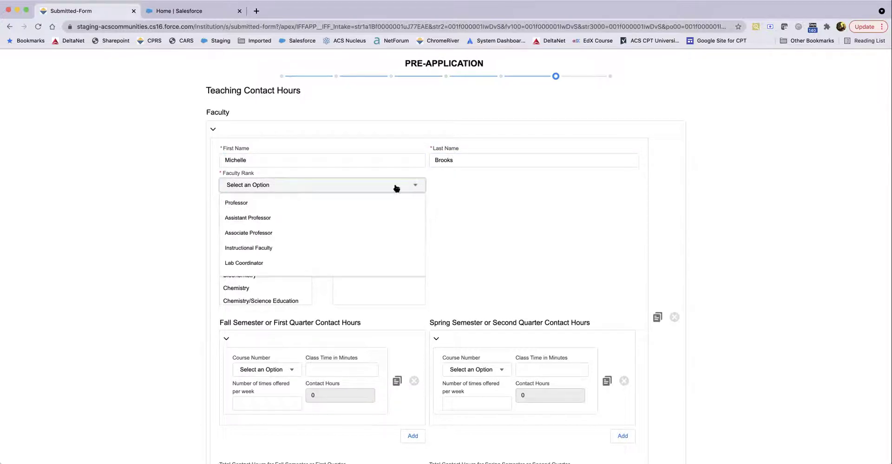
click(272, 202)
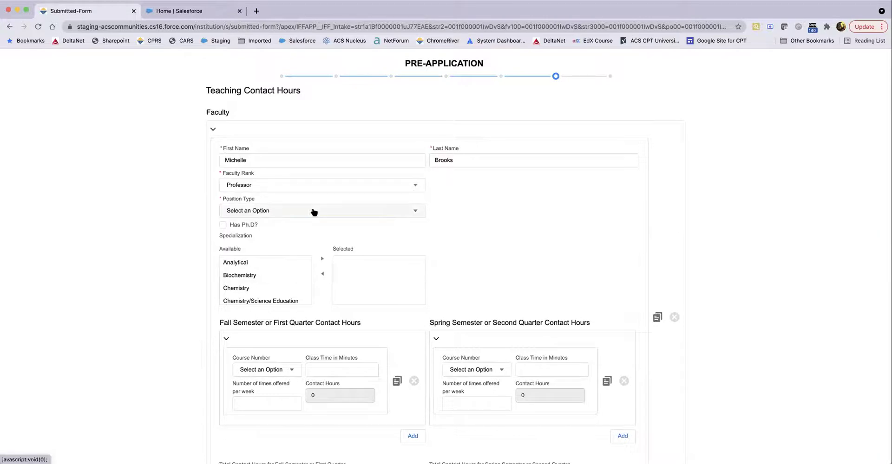
click(415, 211)
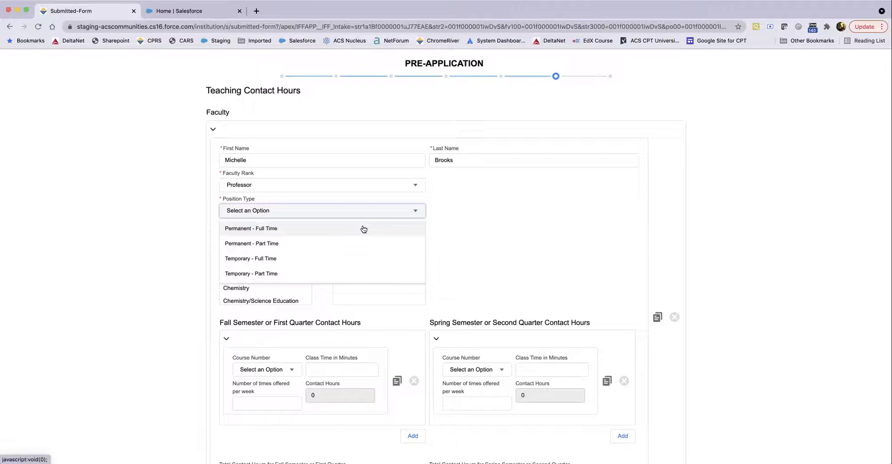
click(363, 229)
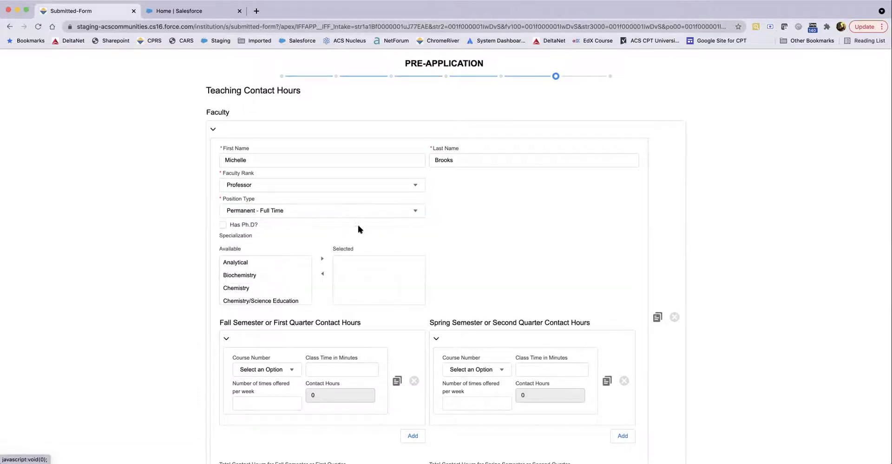
click(224, 225)
Step: Move Physical into the selected specializations
scroll(245, 281, down, 5)
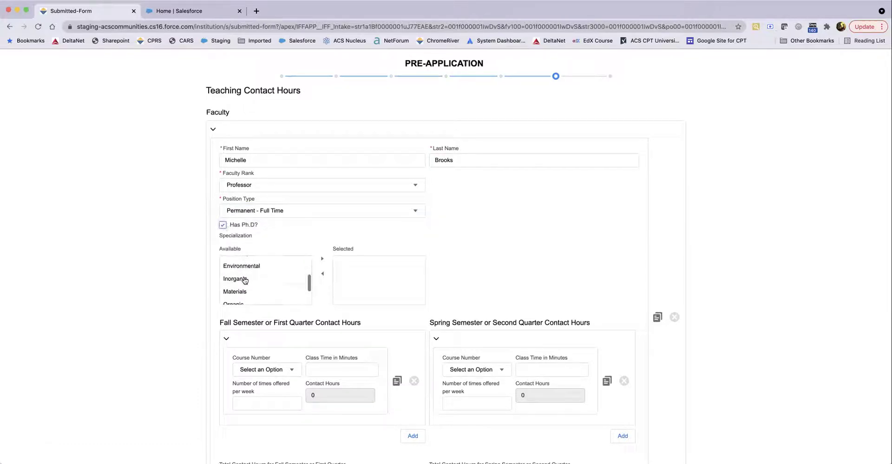
click(243, 285)
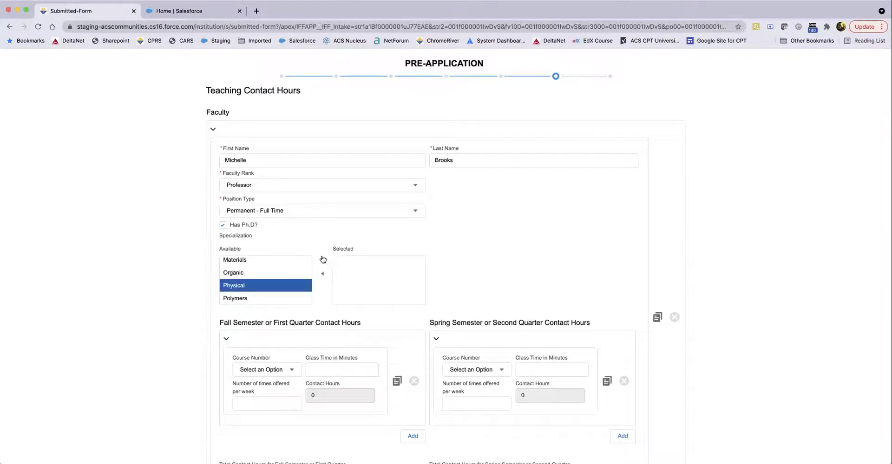
click(321, 259)
scroll(425, 245, down, 3)
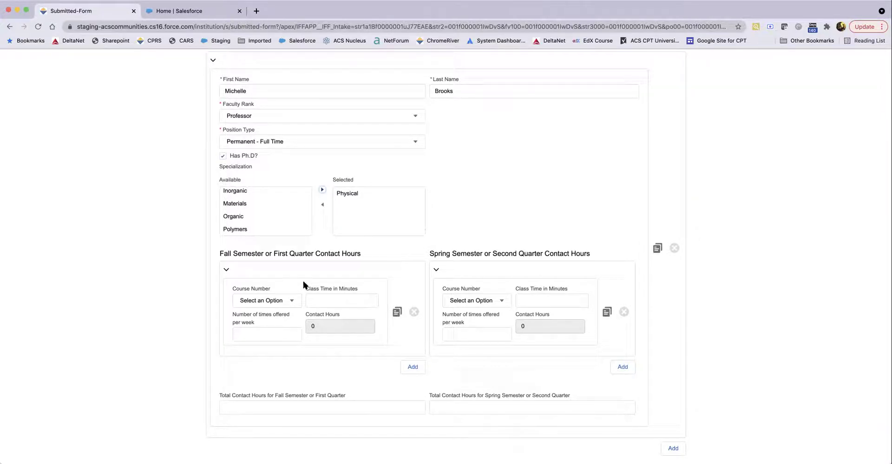
Step: Choose fall course CHEM123 with 50-minute classes 3 times per week, yielding 2.50 contact hours
click(263, 302)
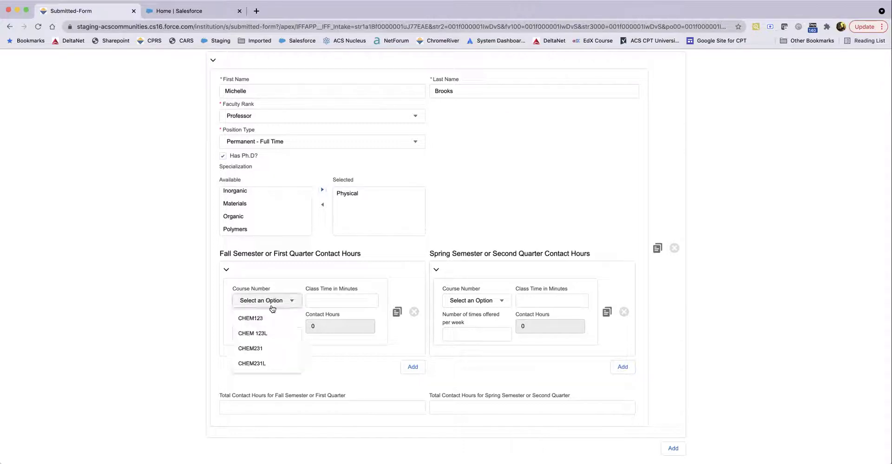
click(244, 300)
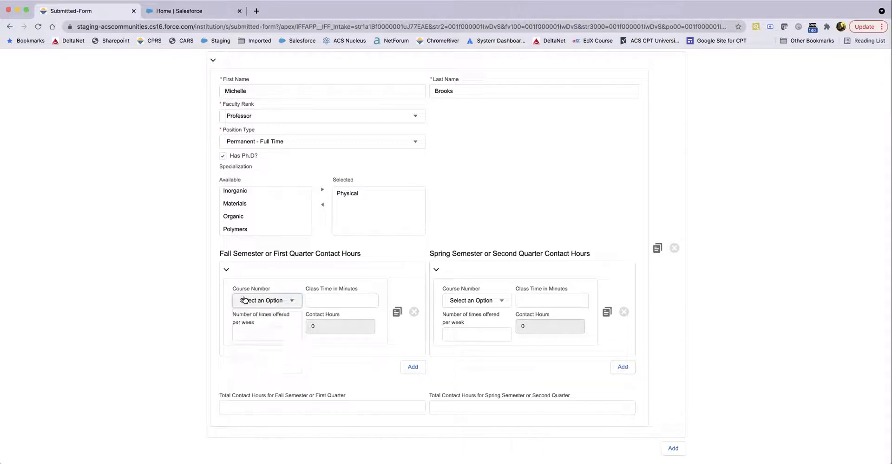
click(244, 300)
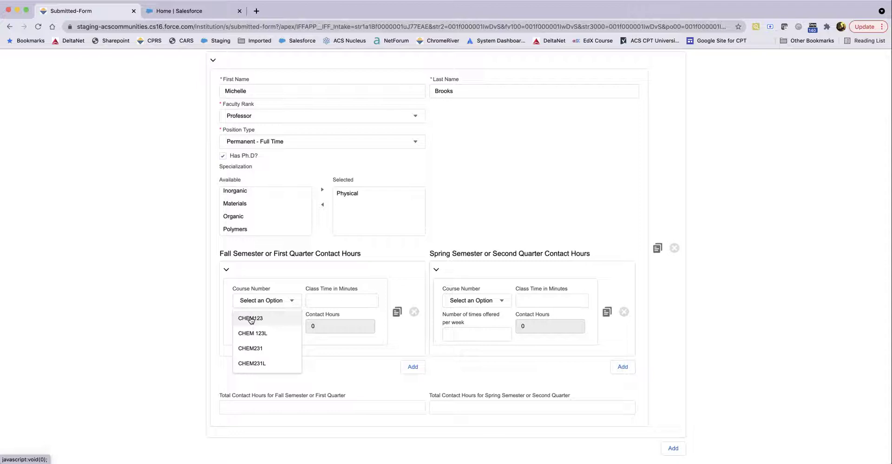
click(250, 319)
click(338, 301)
text(50)
click(281, 327)
text(3)
click(308, 341)
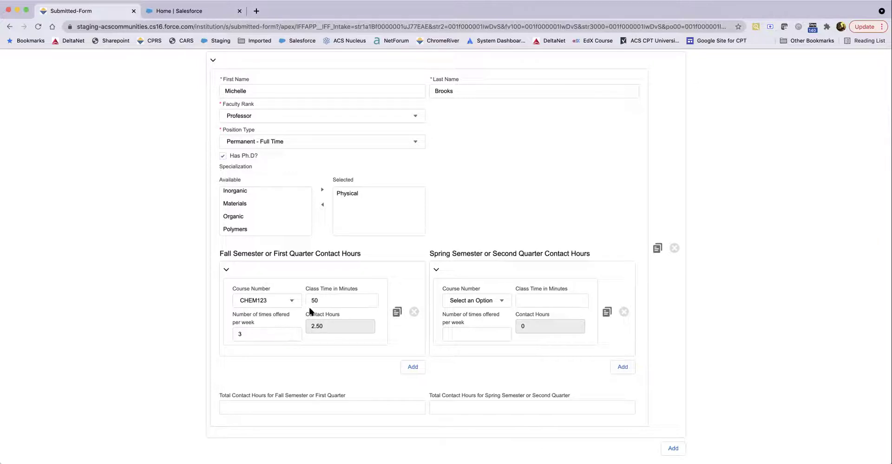
Step: Duplicate the fall CHEM123 course, collapse it, and add a new fall course entry
click(397, 313)
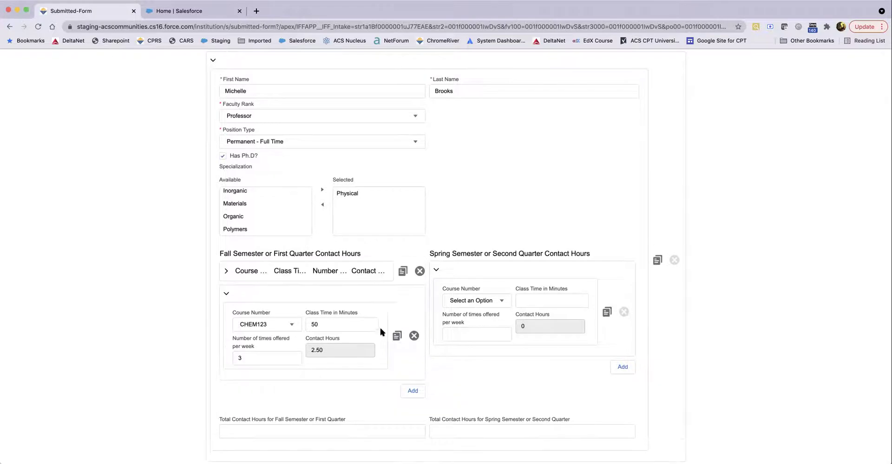
click(227, 296)
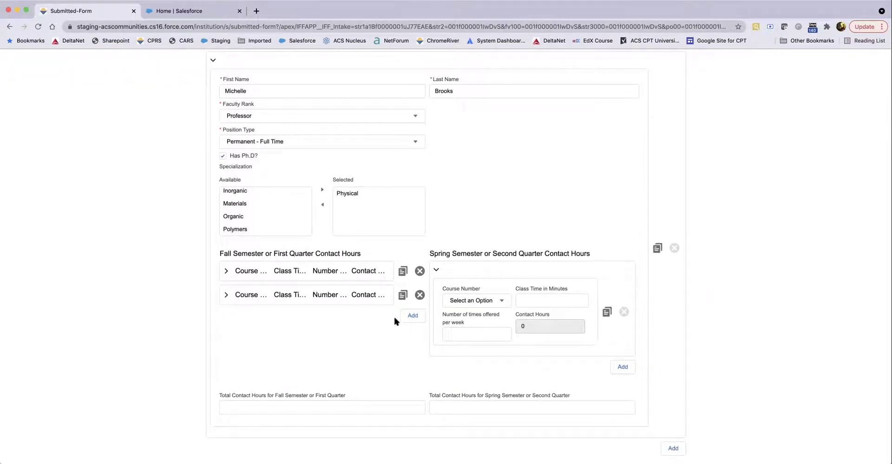
click(413, 316)
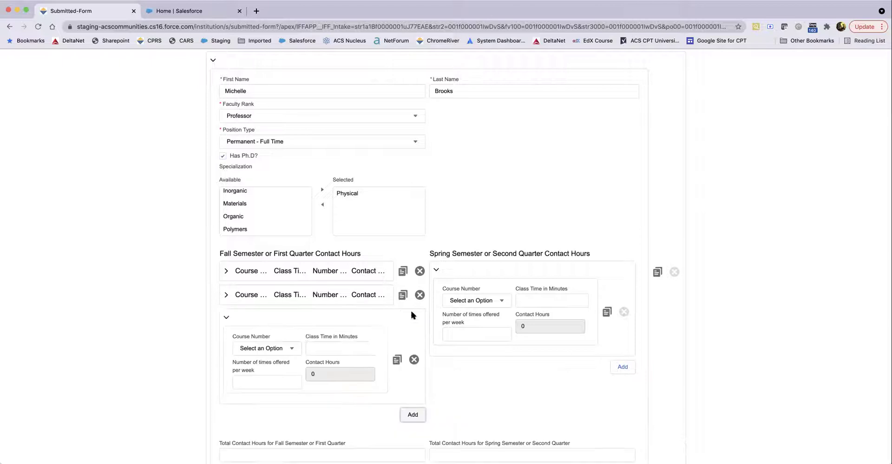
click(274, 349)
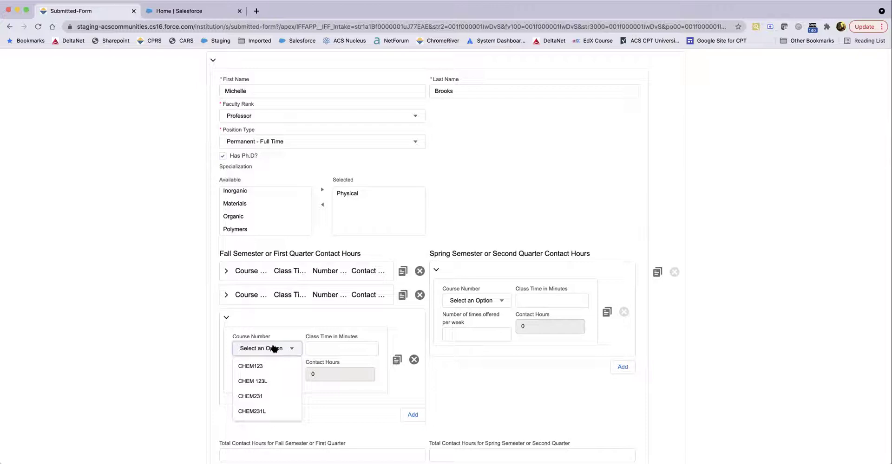
scroll(195, 321, down, 3)
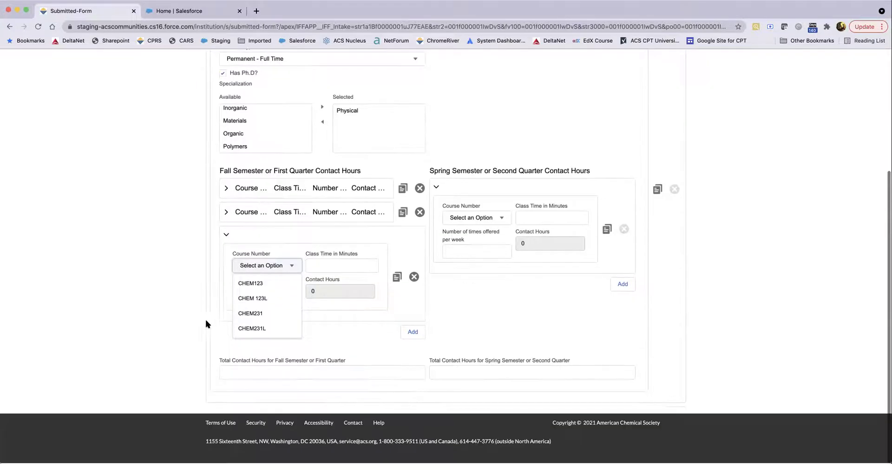
click(261, 268)
click(261, 268)
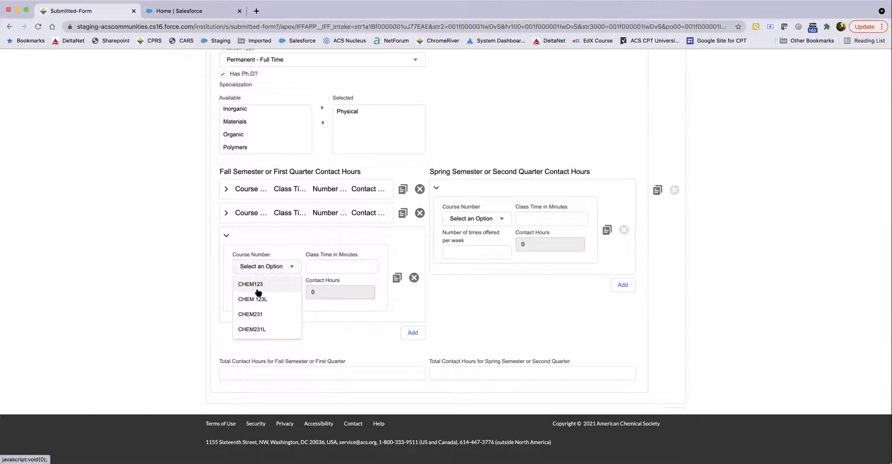
click(260, 315)
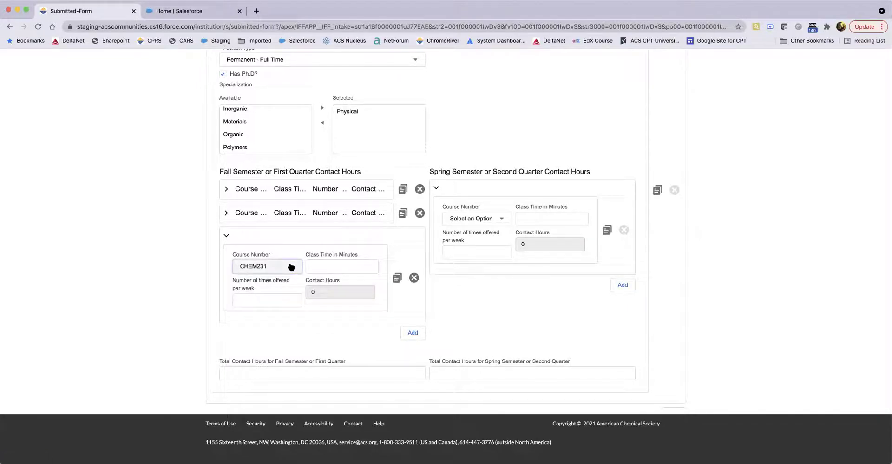
Step: Set the new fall course to CHEM 123L, 170 minutes once weekly, and collapse it
click(291, 267)
click(264, 298)
click(322, 265)
text(170)
click(278, 301)
text(1)
click(278, 322)
click(227, 236)
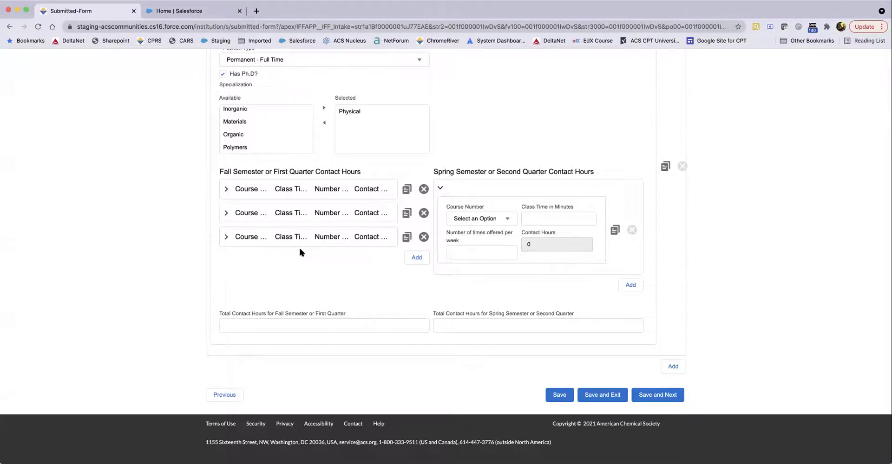
Step: Add spring course CHEM123 with 50-minute classes 3 times weekly and collapse the row
click(508, 219)
click(488, 235)
click(527, 219)
text(50)
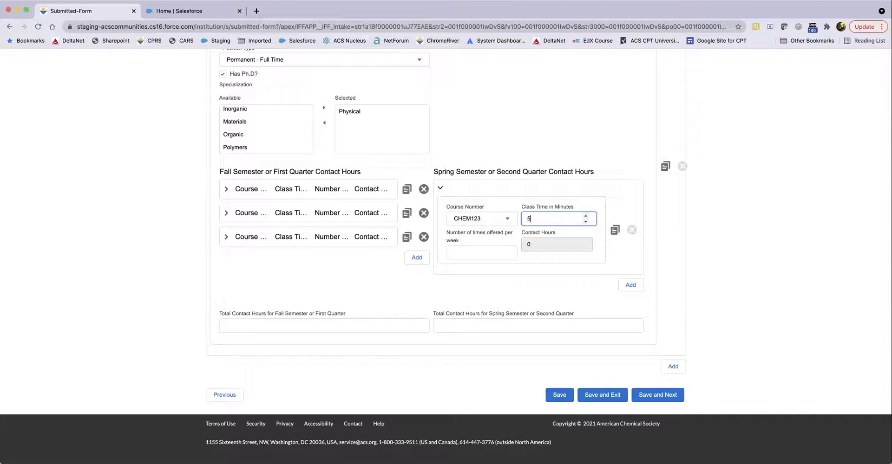
click(467, 254)
text(3)
click(494, 288)
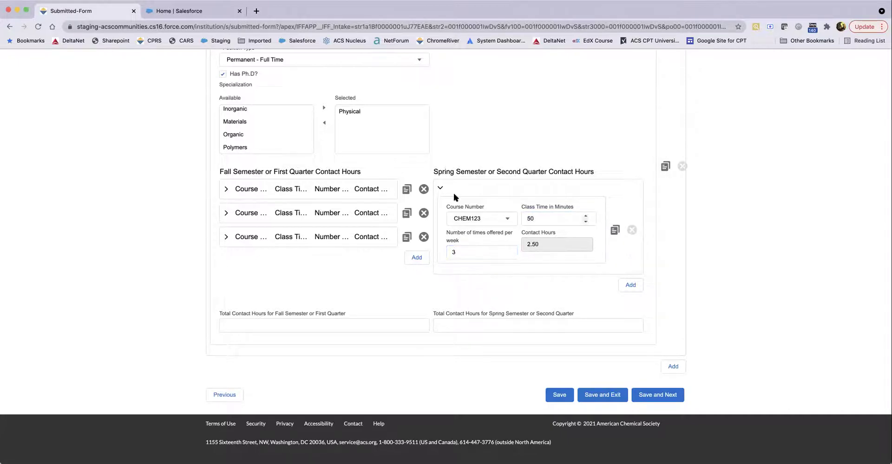
click(441, 189)
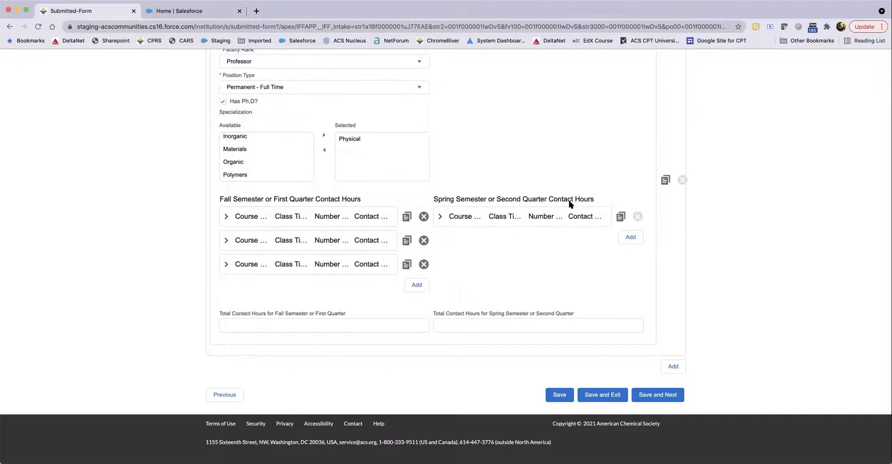
Step: Duplicate the spring CHEM123 course twice and collapse the third entry
click(620, 216)
click(613, 282)
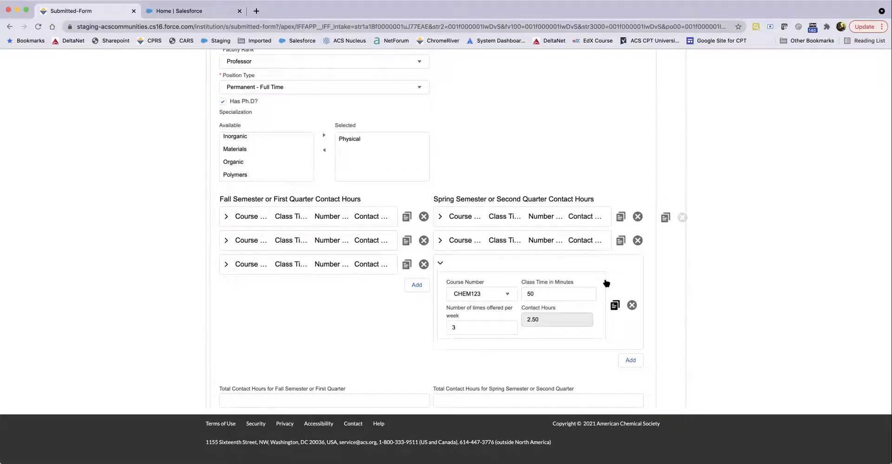
click(440, 263)
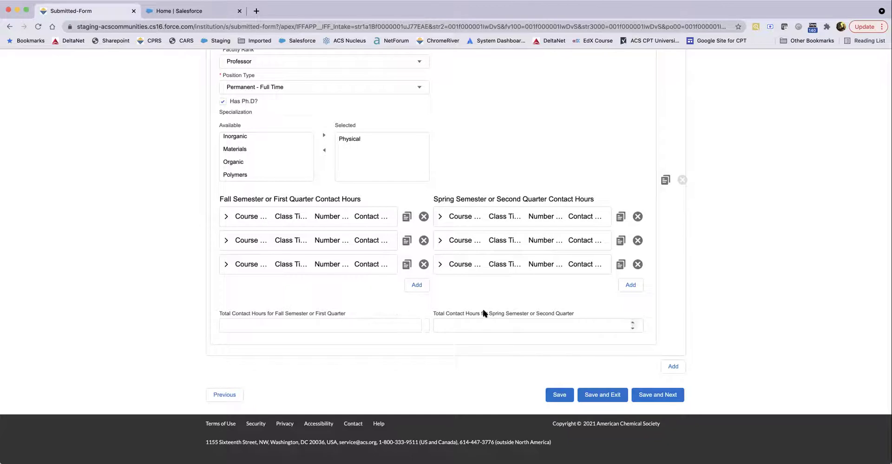
Step: Add a new faculty entry and enter the faculty member's first and last name
scroll(451, 316, up, 2)
scroll(450, 312, up, 4)
scroll(451, 314, down, 5)
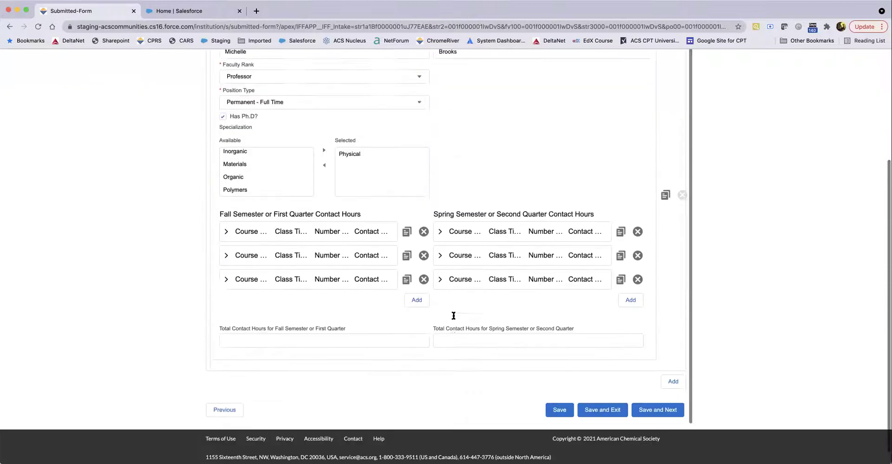
click(673, 365)
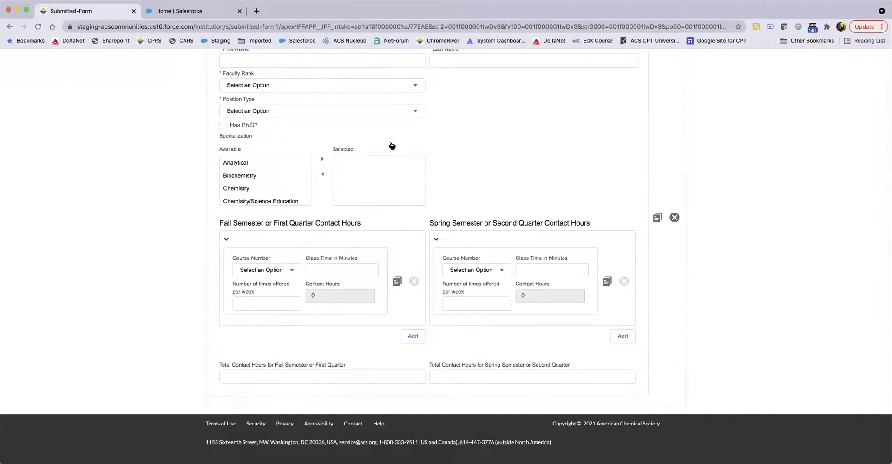
scroll(286, 84, up, 2)
click(250, 100)
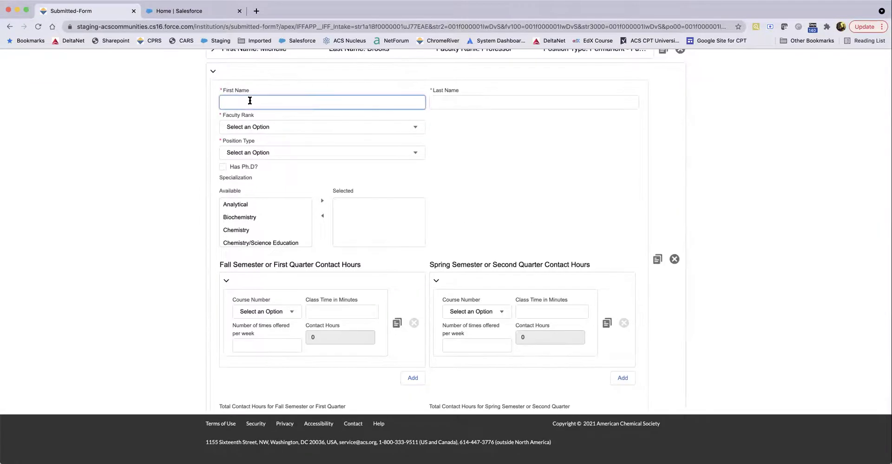
text(Meredith)
key(Tab)
text(Grey)
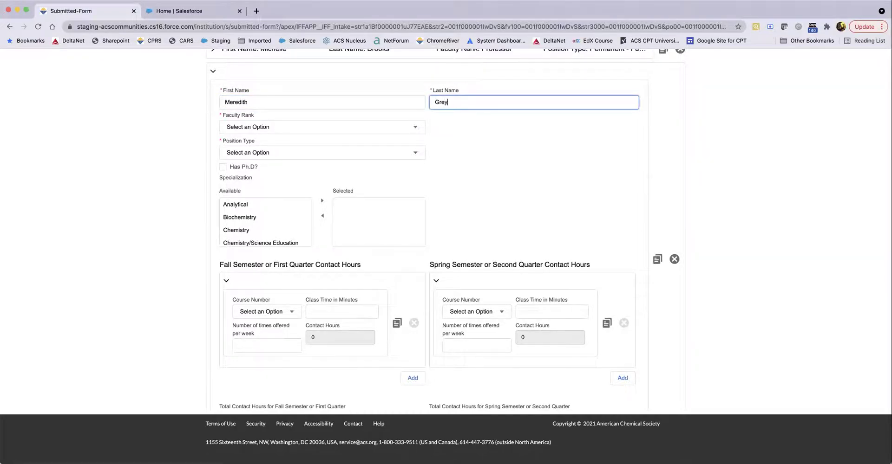
scroll(274, 185, up, 2)
click(275, 185)
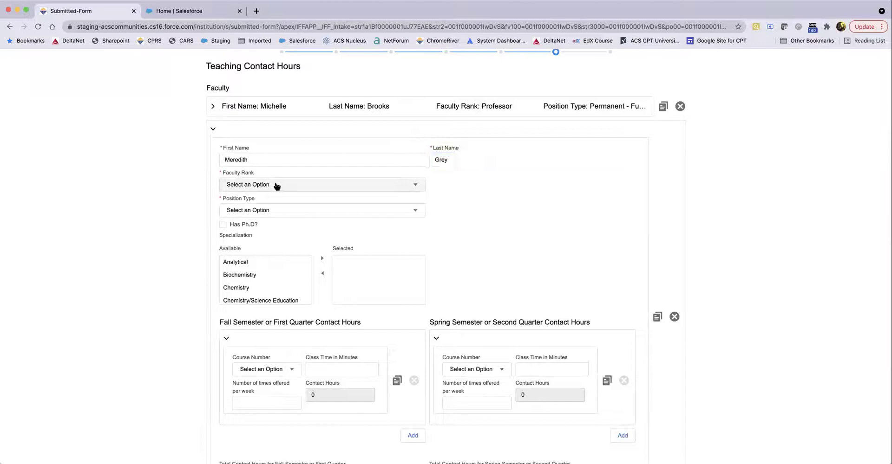
Step: Set rank to Professor, mark Has Ph.D., and select Organic specialization
click(414, 185)
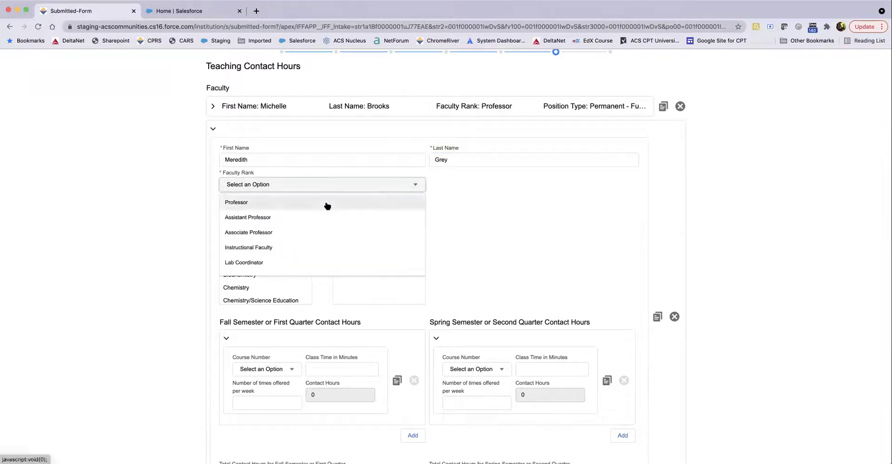
click(326, 202)
click(223, 224)
scroll(249, 274, down, 2)
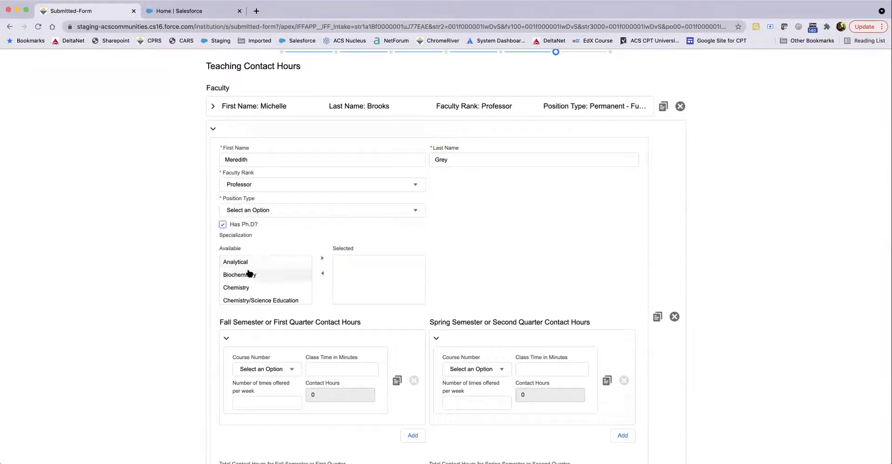
scroll(249, 275, down, 3)
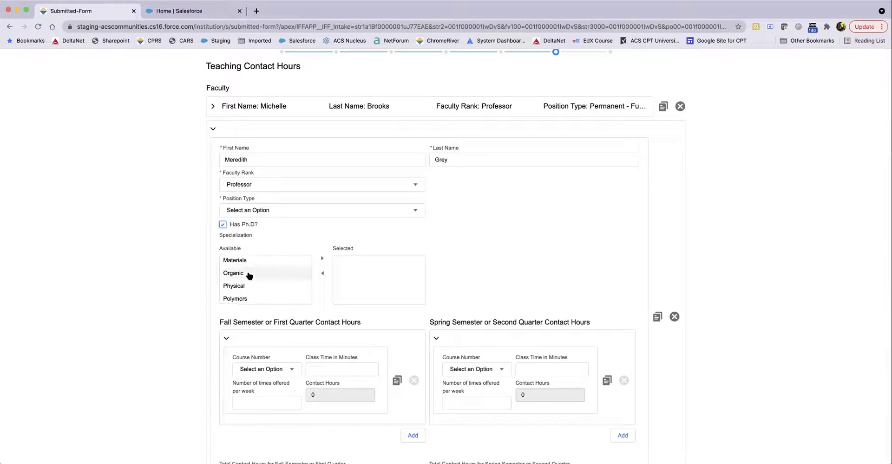
click(249, 274)
click(322, 259)
Step: Set the fall course to CHEM231, 50 minutes, 3 times per week
scroll(552, 233, down, 2)
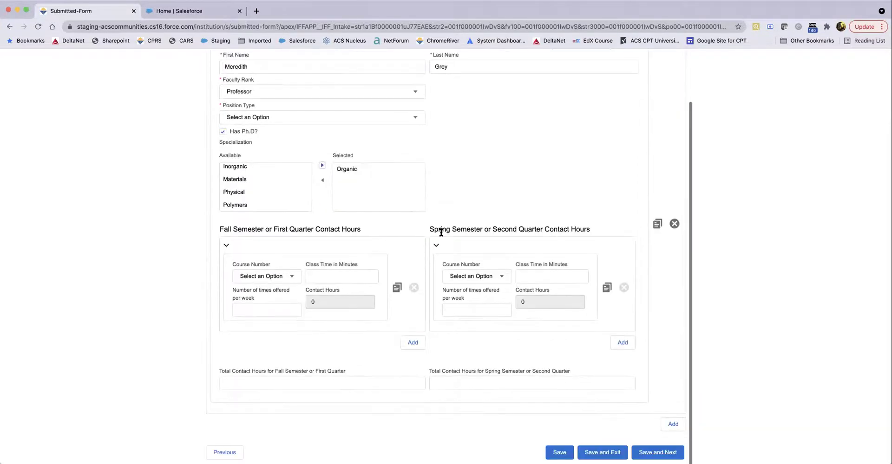
click(291, 277)
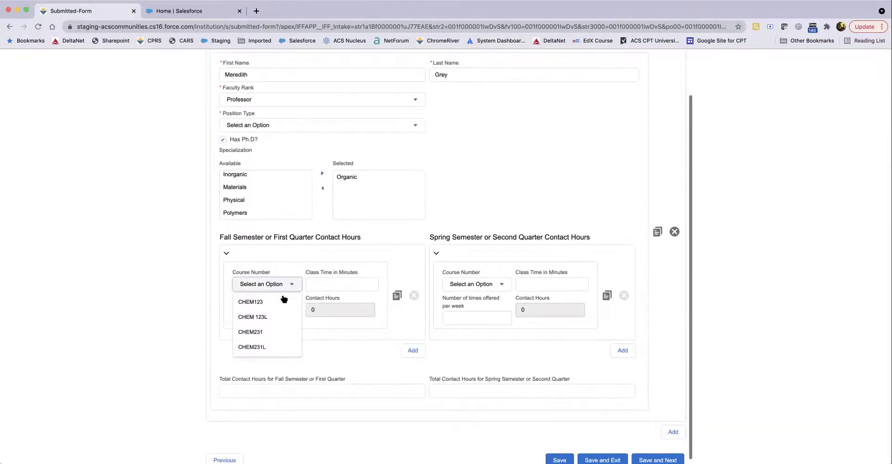
click(282, 326)
click(320, 284)
text(50)
click(253, 315)
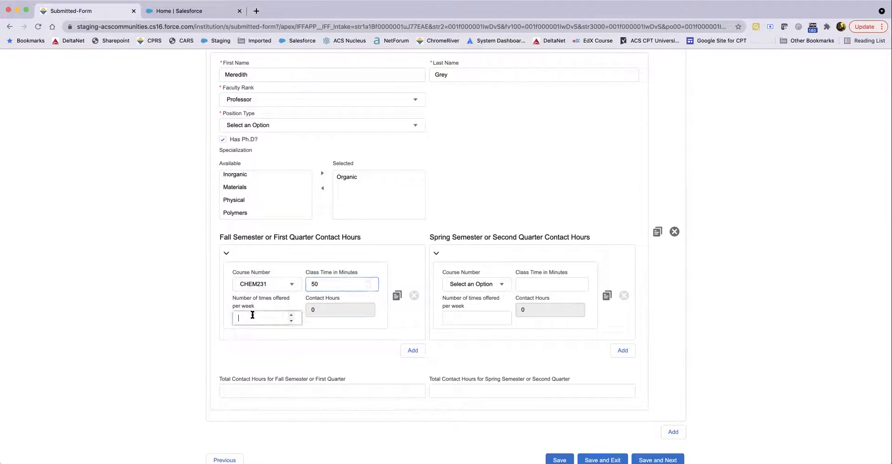
text(3)
click(339, 333)
Step: Set the spring course to CHEM231L, 170 minutes once weekly, and collapse the entry
click(502, 286)
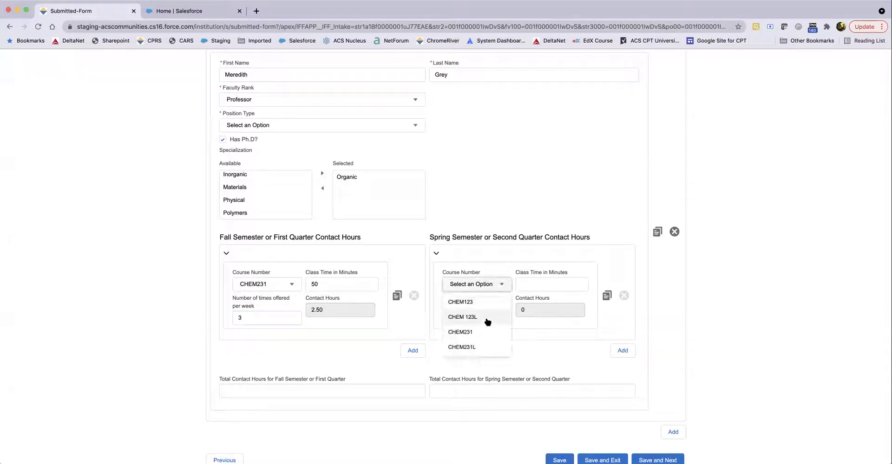
click(484, 346)
click(525, 288)
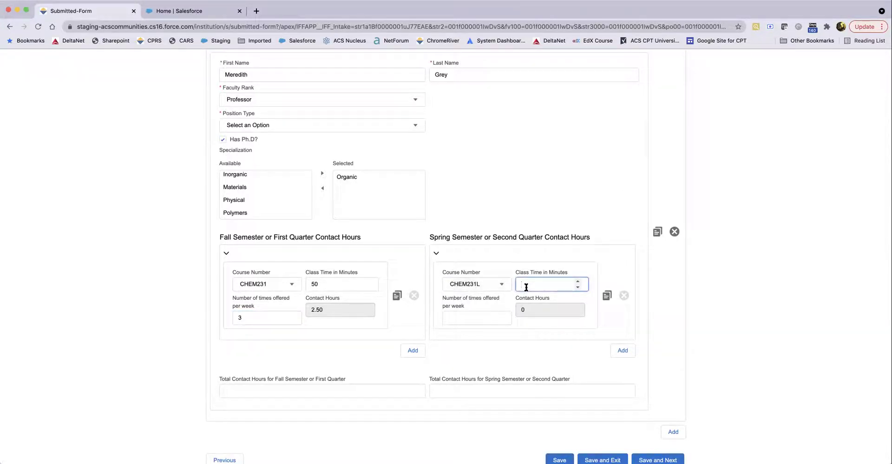
text(170)
click(460, 318)
text(1)
click(449, 350)
scroll(450, 348, down, 1)
scroll(450, 351, up, 5)
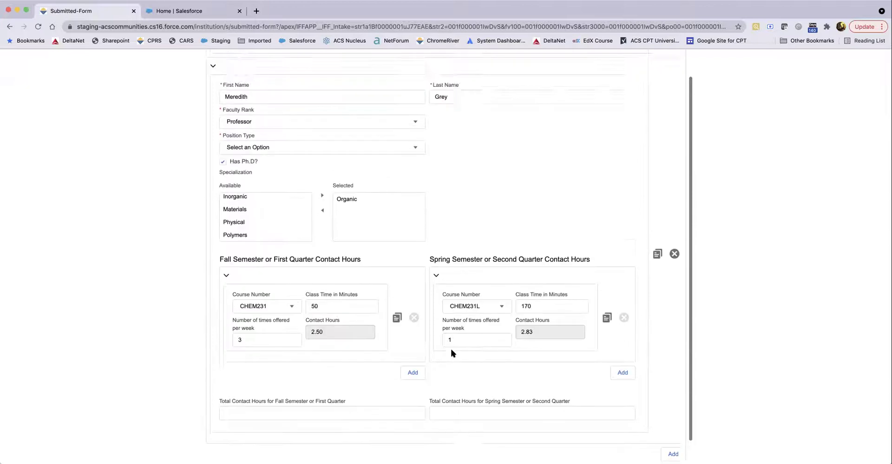
click(213, 142)
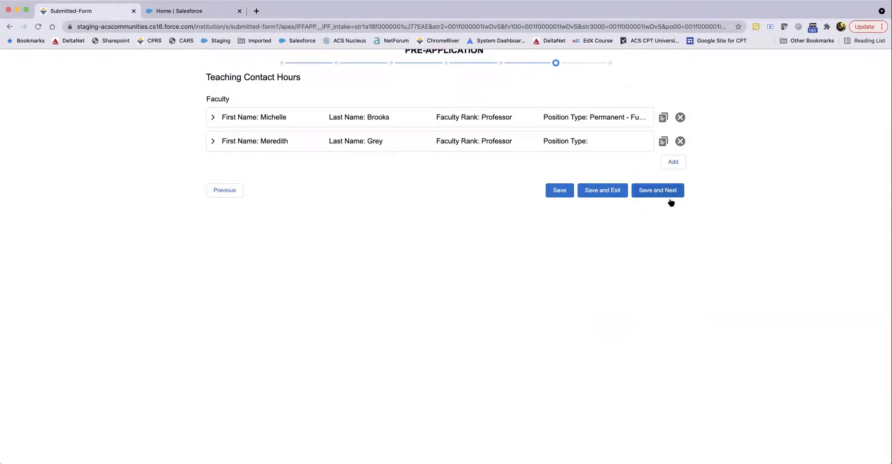
Step: Expand the second faculty entry, choose Permanent - Full Time position, and collapse it
click(213, 142)
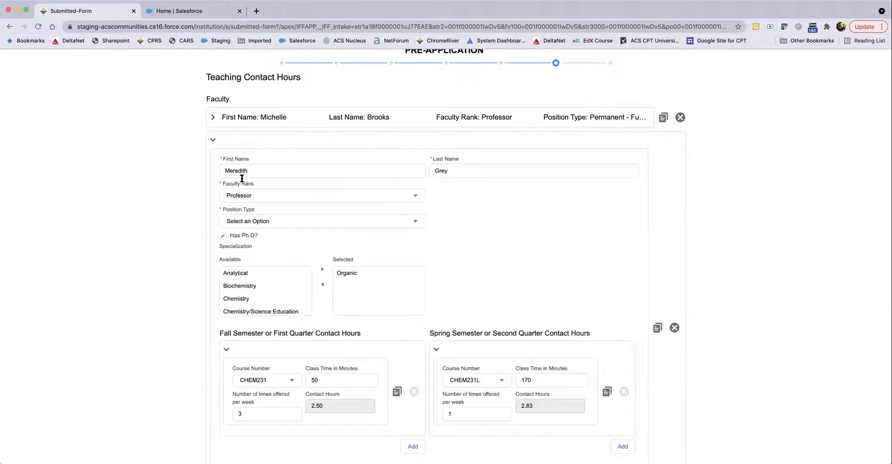
scroll(255, 259, down, 1)
scroll(239, 227, down, 1)
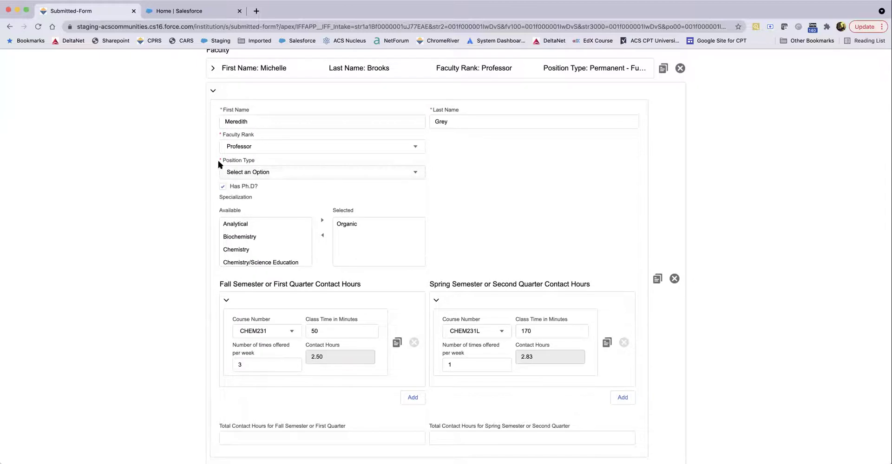
click(264, 173)
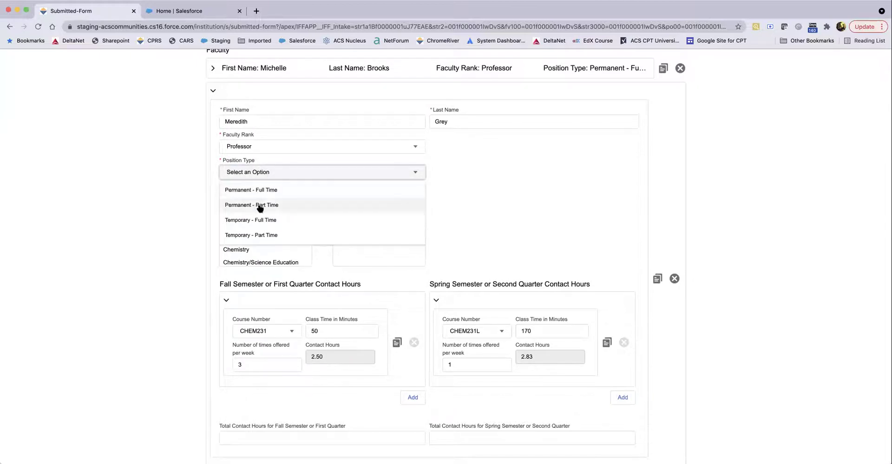
click(260, 191)
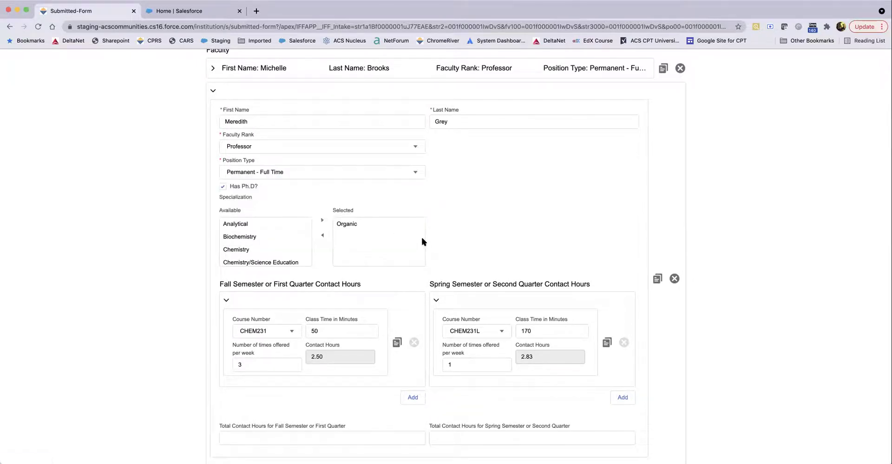
click(213, 91)
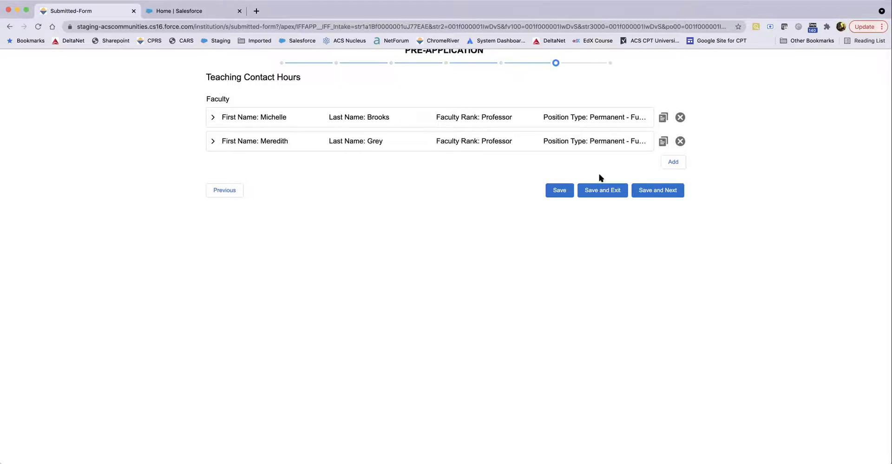
Step: Save the faculty page, review the Summary page, and tick the accuracy confirmation
click(662, 191)
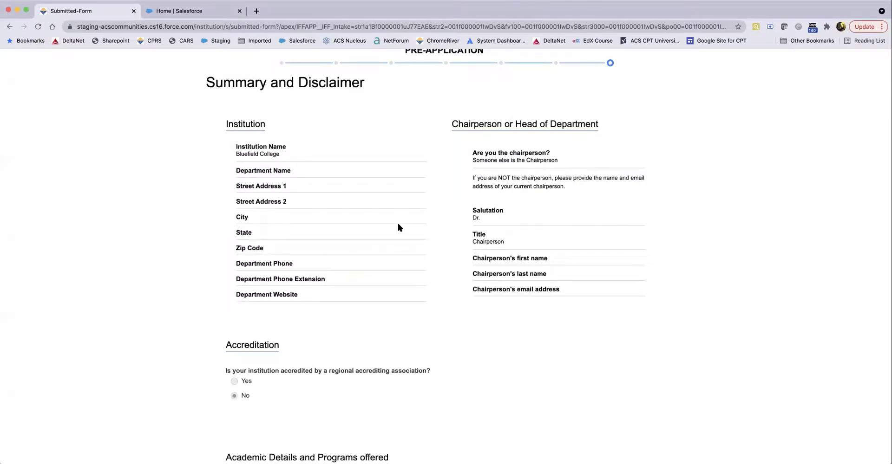
scroll(397, 229, down, 5)
scroll(397, 229, down, 9)
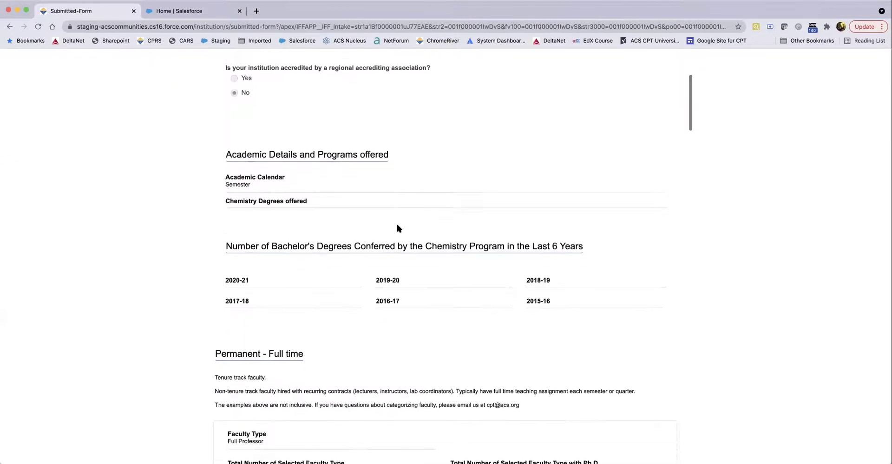
scroll(397, 229, down, 10)
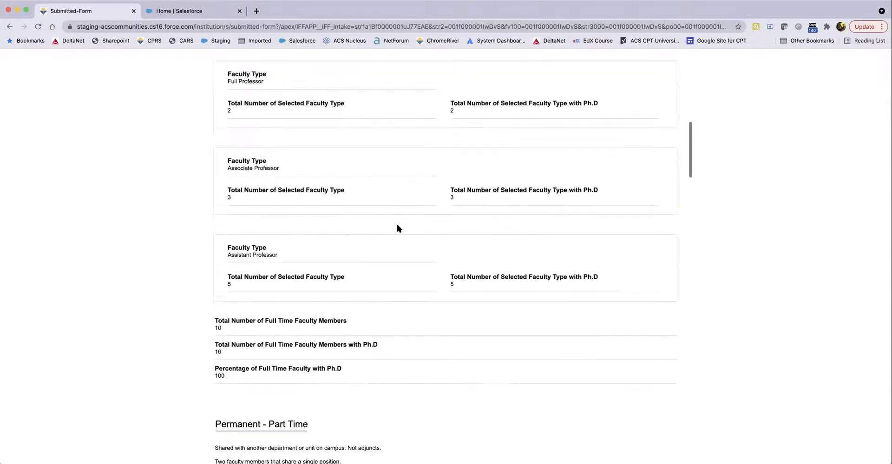
scroll(397, 229, down, 11)
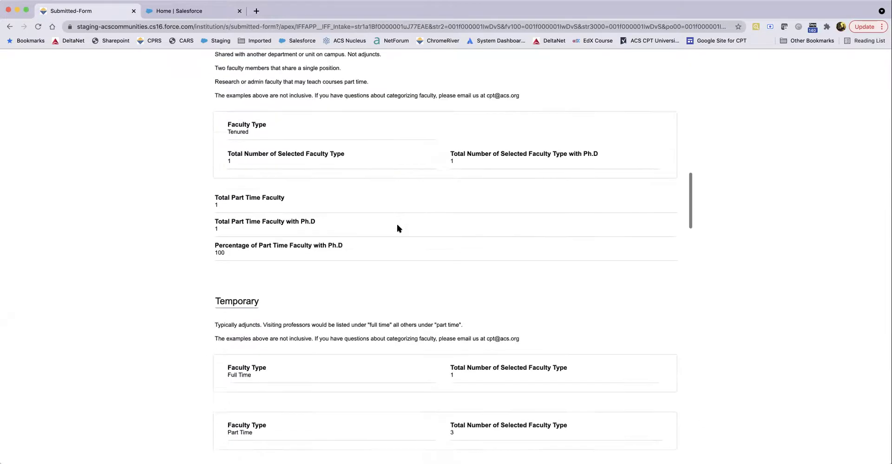
scroll(397, 229, down, 11)
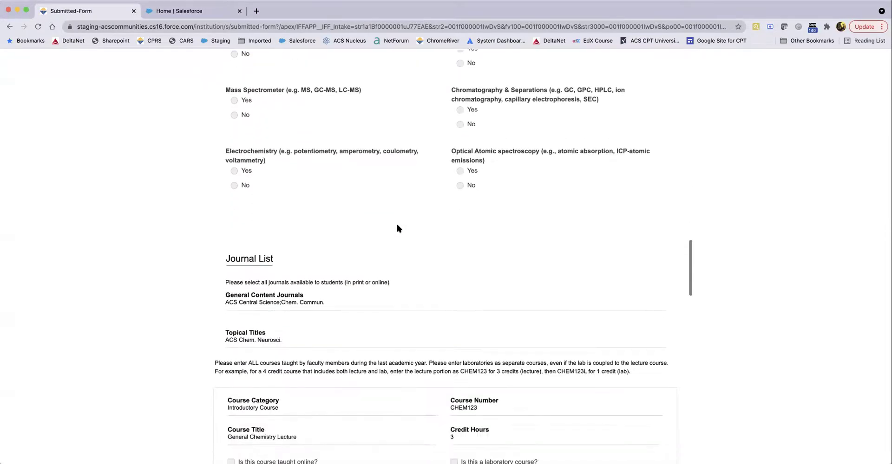
scroll(397, 228, down, 11)
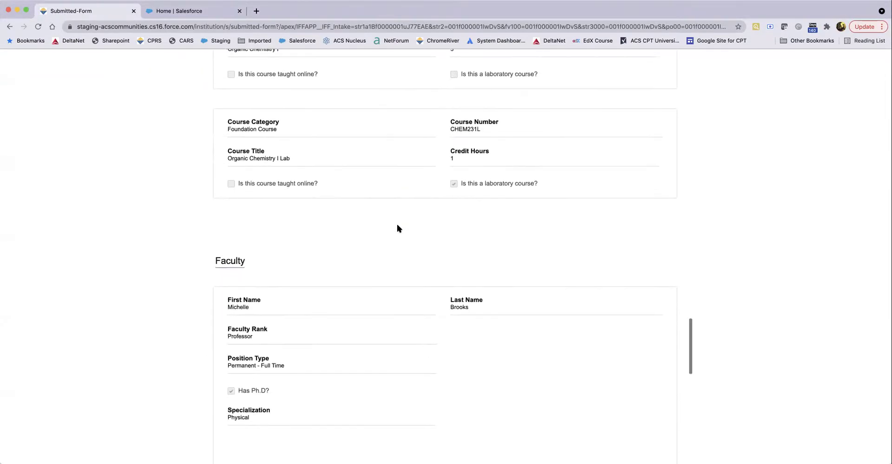
scroll(398, 229, down, 4)
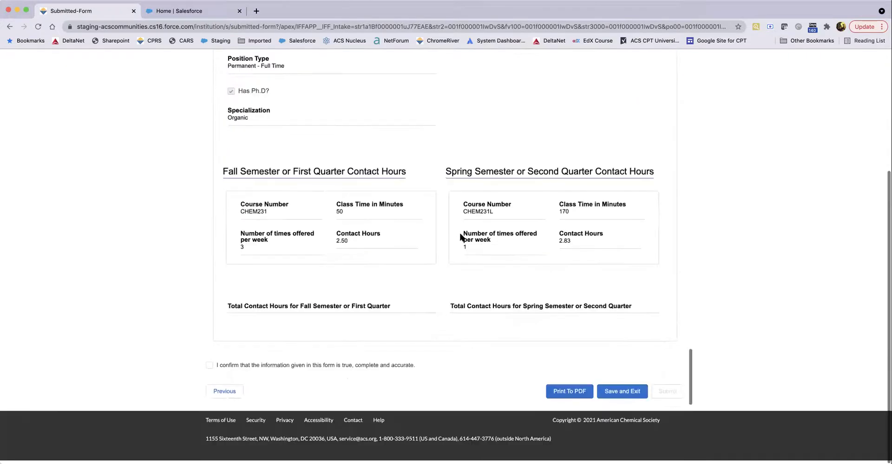
click(209, 369)
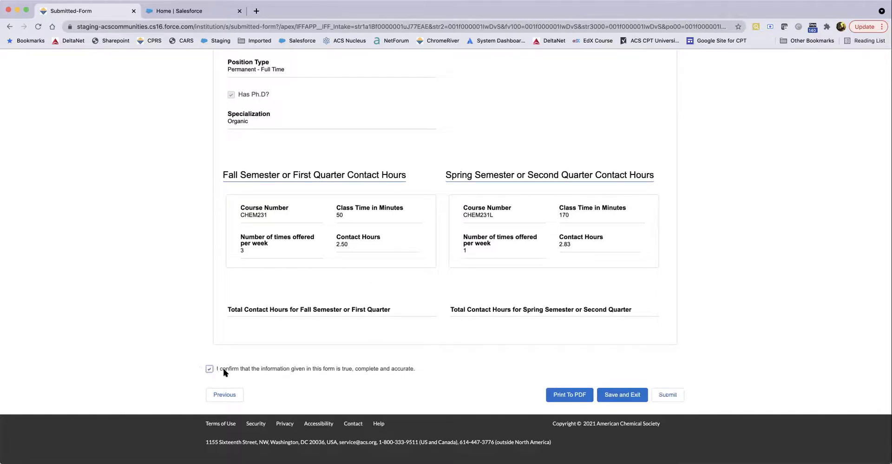
Step: Attempt submission, then fill in the chairperson's first name, last name and e-mail, dismissing the warning
click(668, 395)
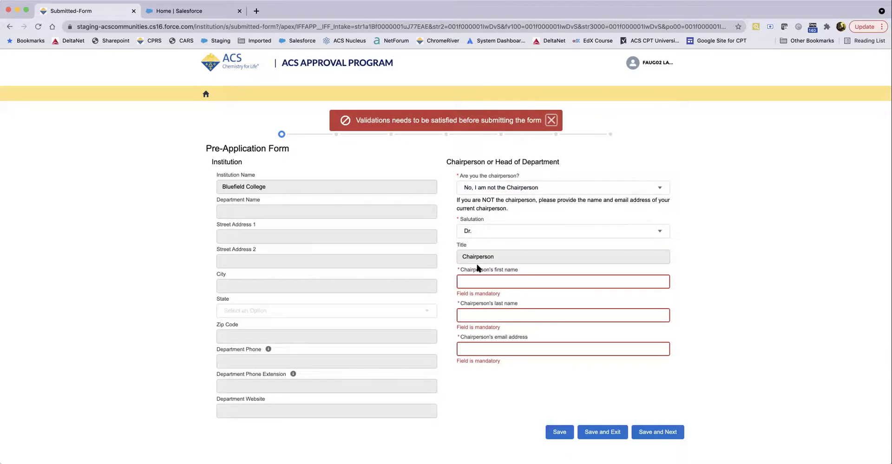
click(478, 281)
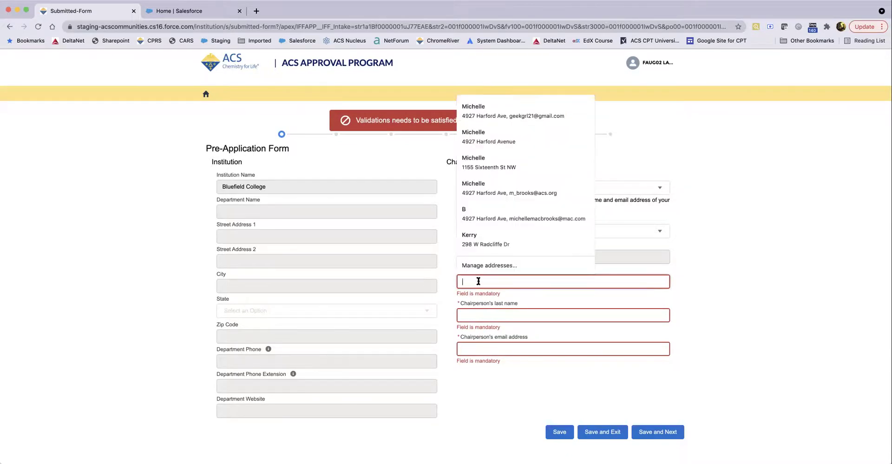
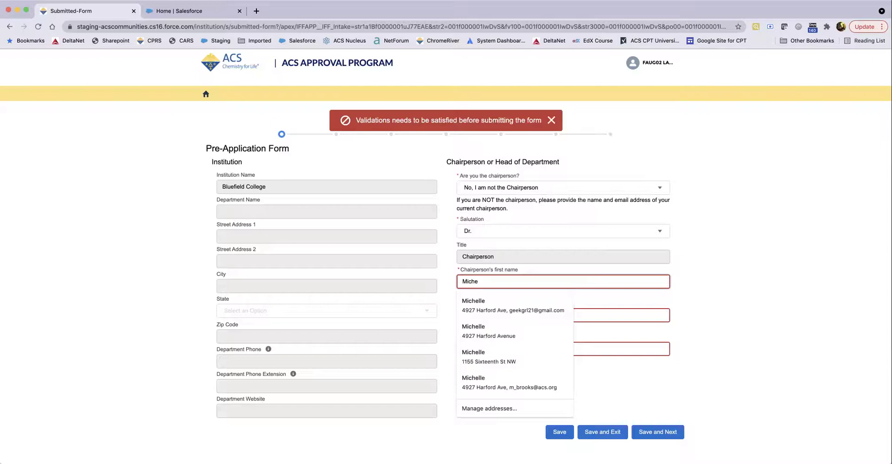
key(Tab)
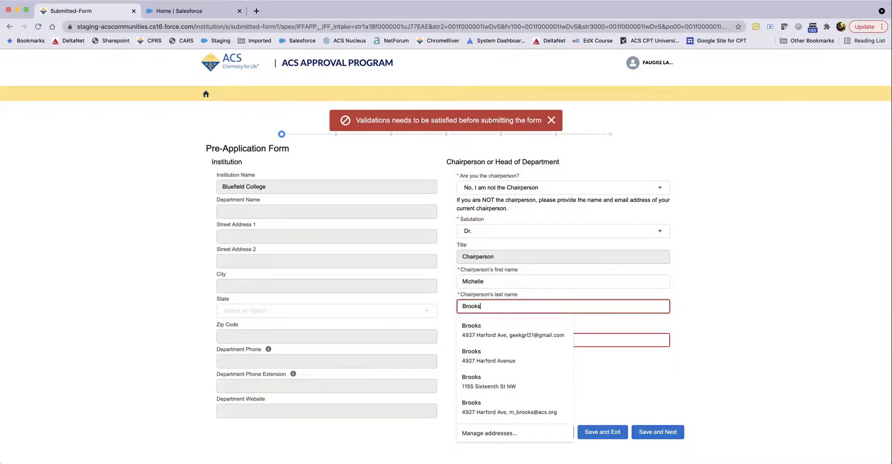
key(Tab)
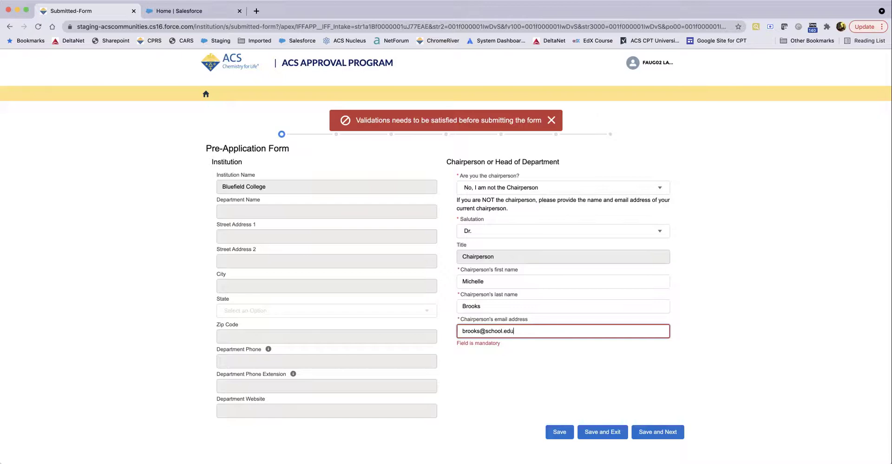
click(527, 366)
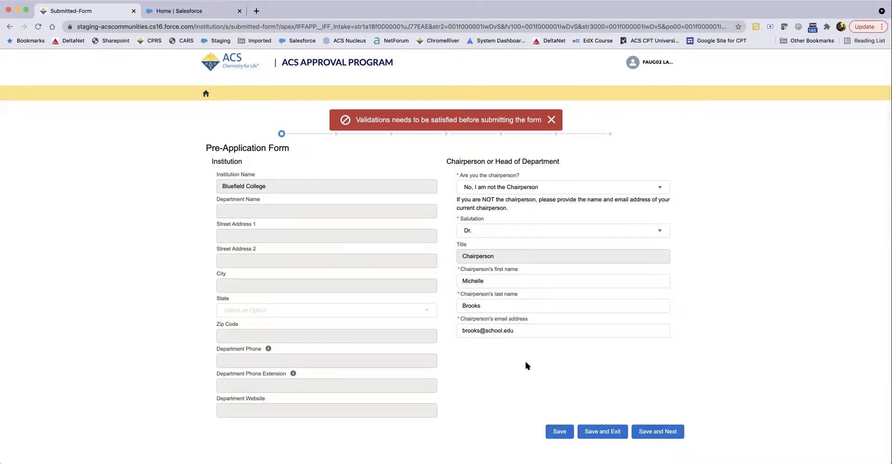
click(551, 120)
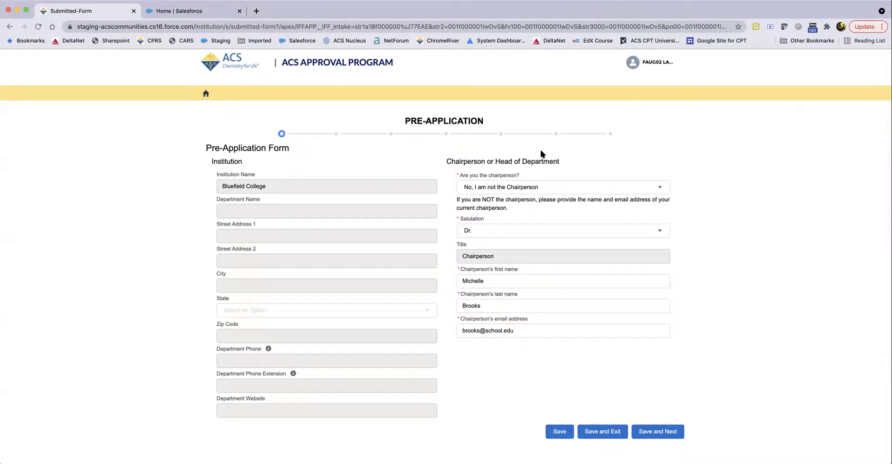
Step: Return to Summary and Disclaimer, reconfirm accuracy, and submit the form again
click(610, 135)
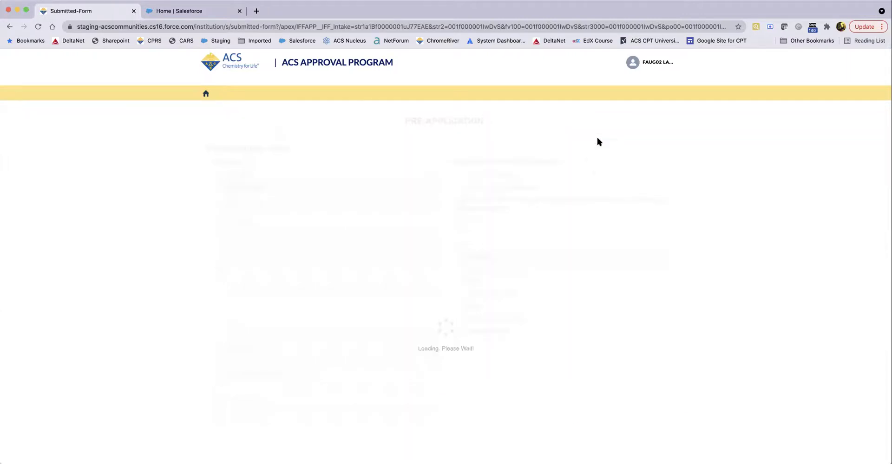
scroll(640, 162, down, 10)
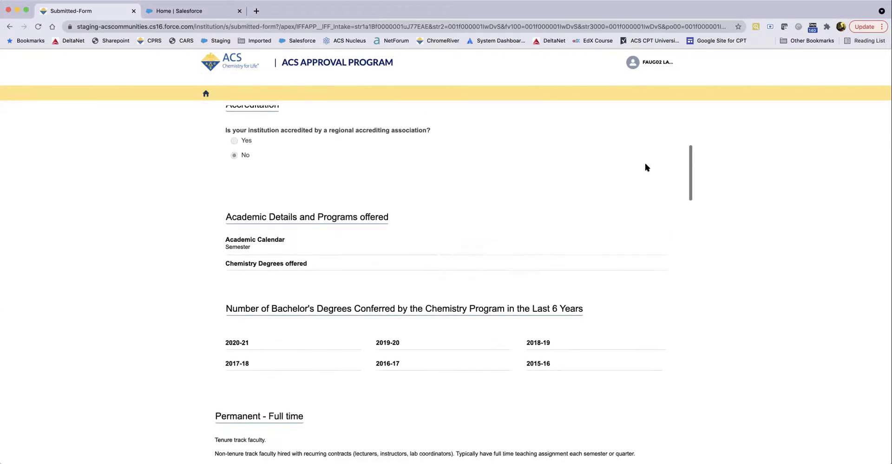
scroll(653, 169, down, 15)
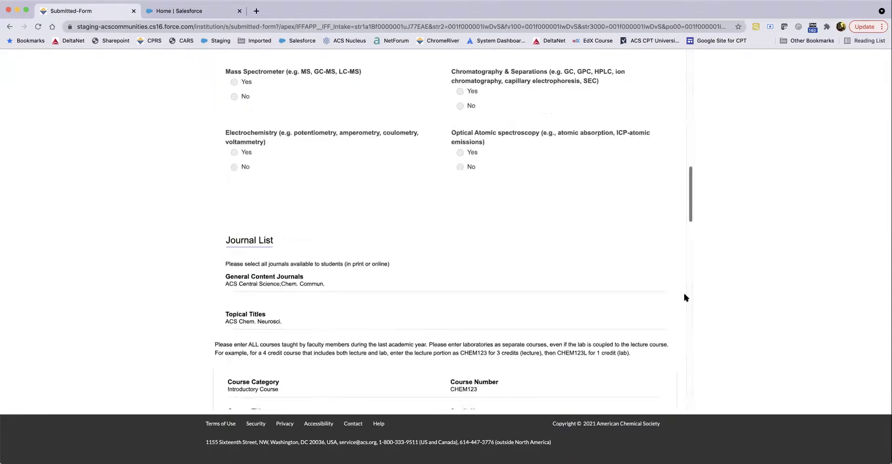
click(207, 369)
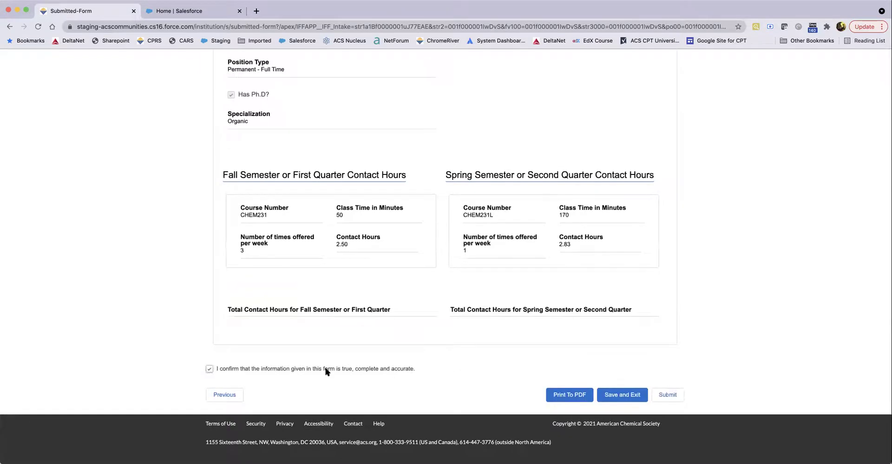
click(668, 395)
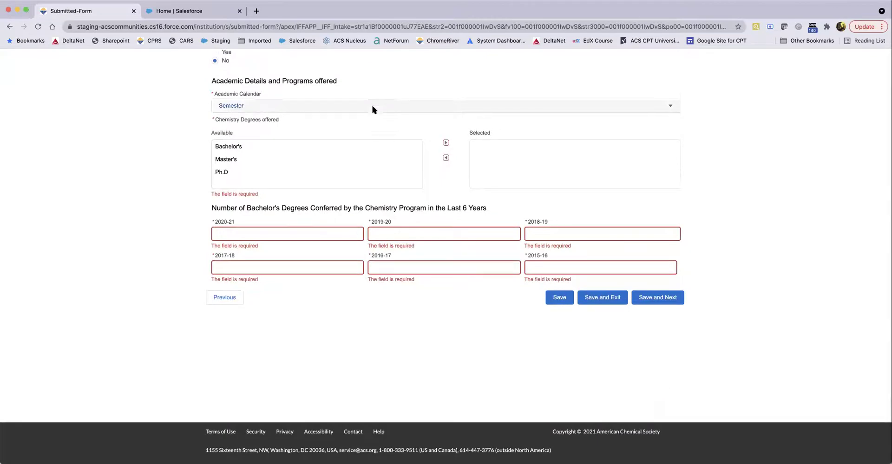
scroll(372, 111, down, 5)
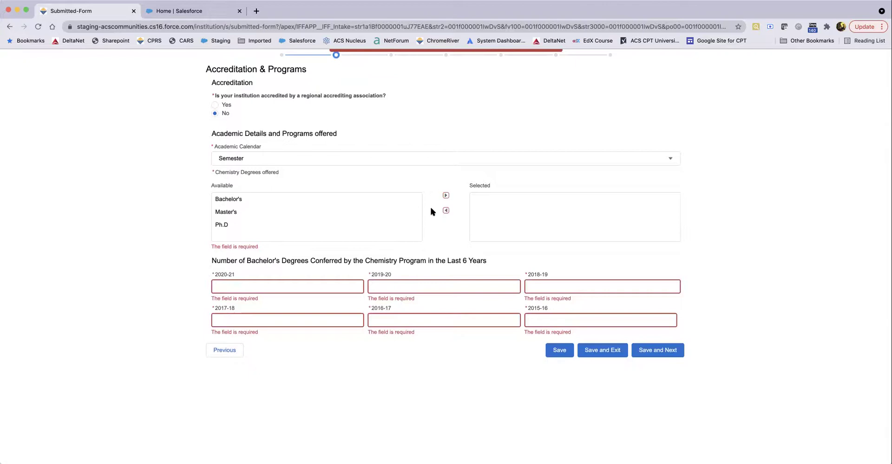
Step: Add Bachelor's as the degree offered and enter 4 conferred for 2020-21, 2019-20, 2018-19
click(270, 200)
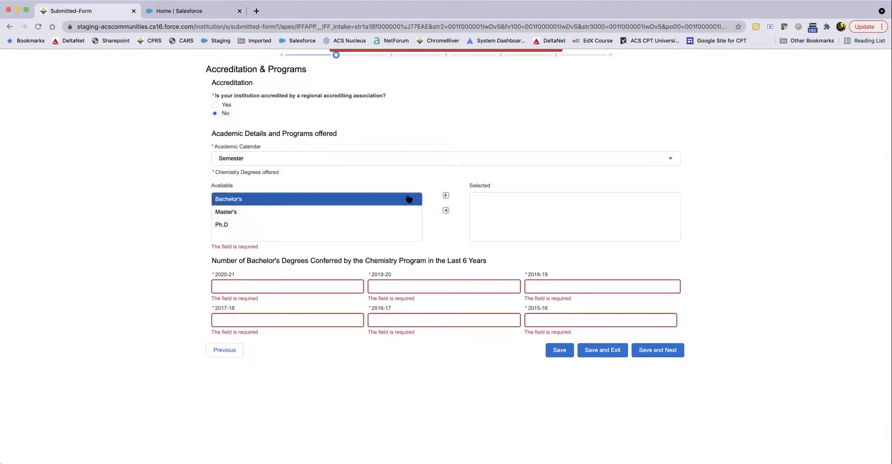
click(446, 196)
click(233, 276)
text(4)
click(378, 277)
text(4)
click(559, 276)
text(4)
Step: Enter 4 degrees conferred for 2015-16, 2016-17 and 2017-18, and save the page
click(546, 306)
text(4)
click(455, 305)
text(4)
click(307, 303)
text(4)
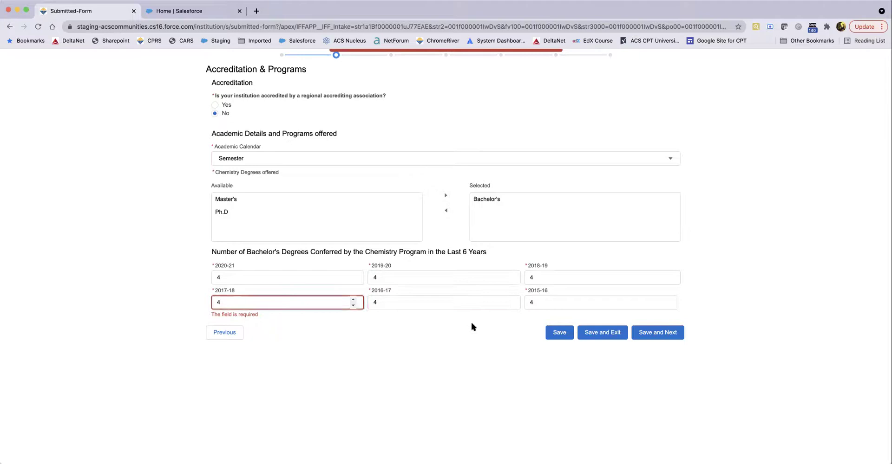
click(471, 323)
click(677, 326)
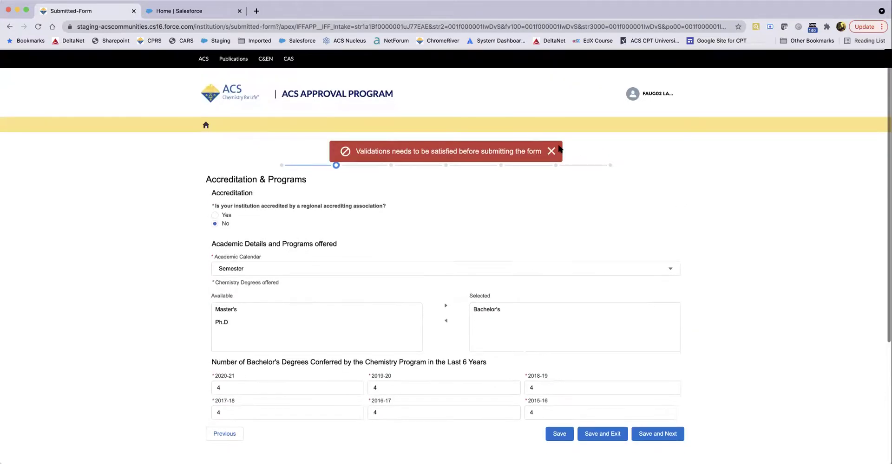
click(609, 166)
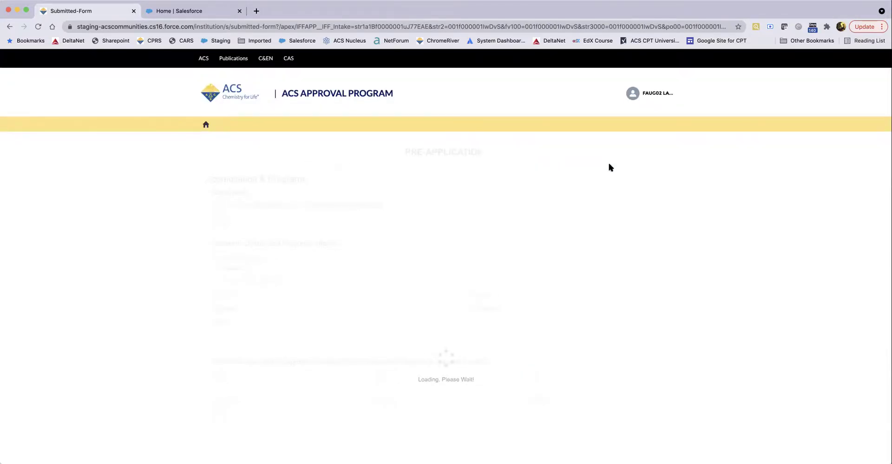
Step: Tick the accuracy confirmation and try submitting; dismiss the validation warning about unanswered questions
scroll(598, 241, down, 15)
scroll(598, 246, down, 20)
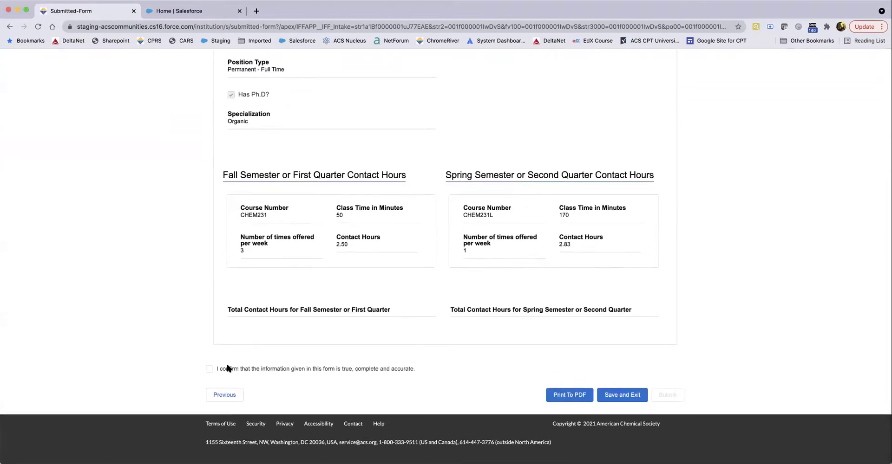
click(209, 369)
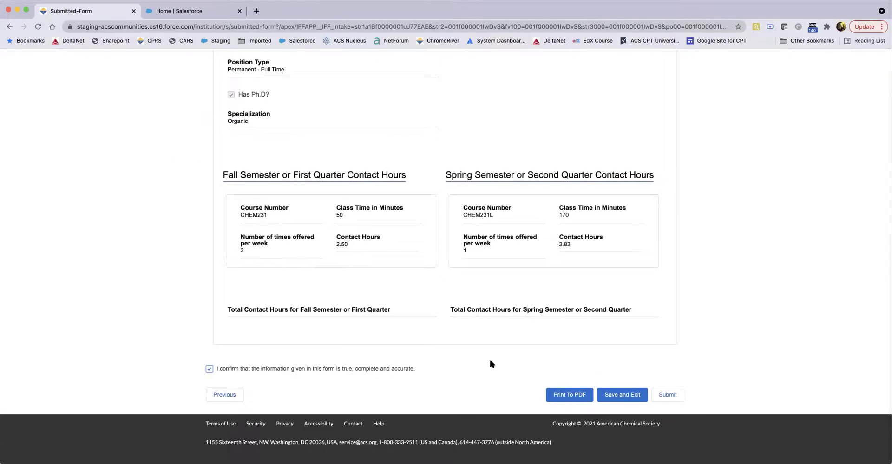
click(667, 395)
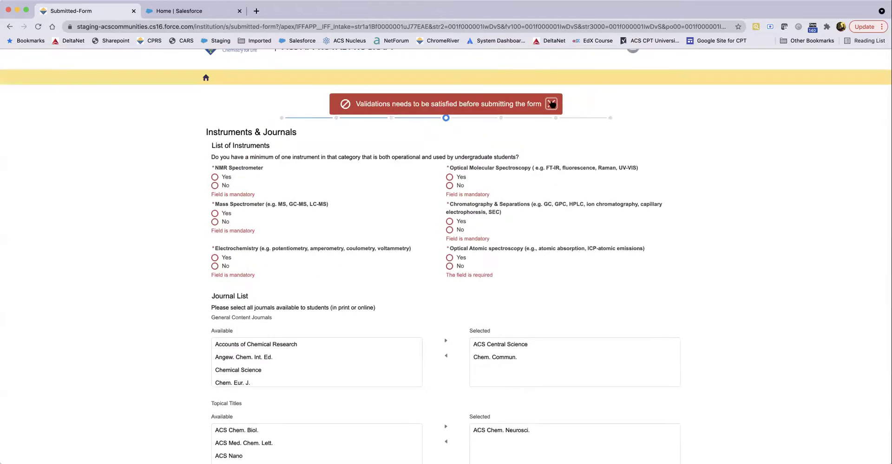
click(551, 102)
Step: Answer Yes for NMR, mass spec, electrochemistry, chromatography, optical molecular; No for optical atomic
click(215, 177)
click(215, 213)
click(215, 258)
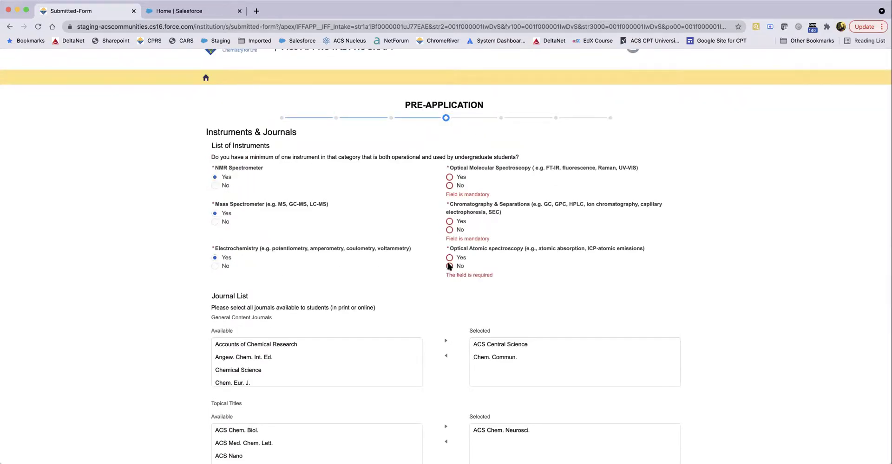
click(449, 266)
click(449, 221)
click(449, 178)
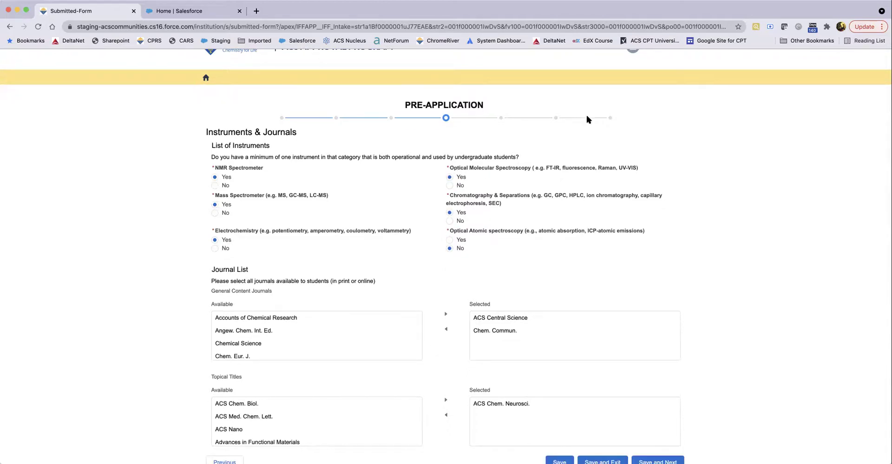
Step: Submit the pre-application from Summary and Disclaimer with the accuracy box ticked, then return home
click(610, 118)
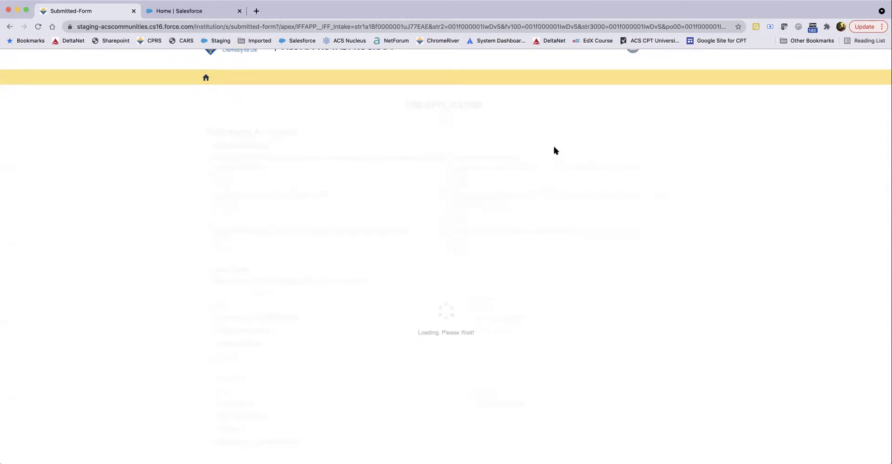
scroll(543, 155, down, 10)
scroll(543, 152, down, 20)
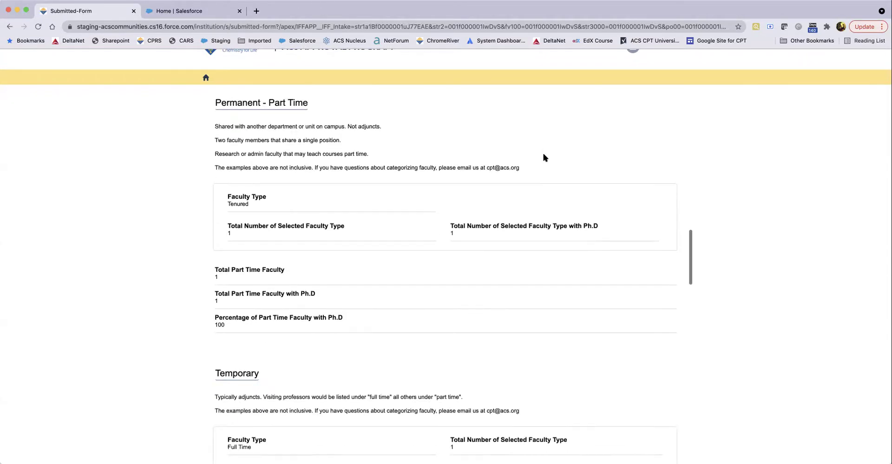
scroll(545, 158, down, 20)
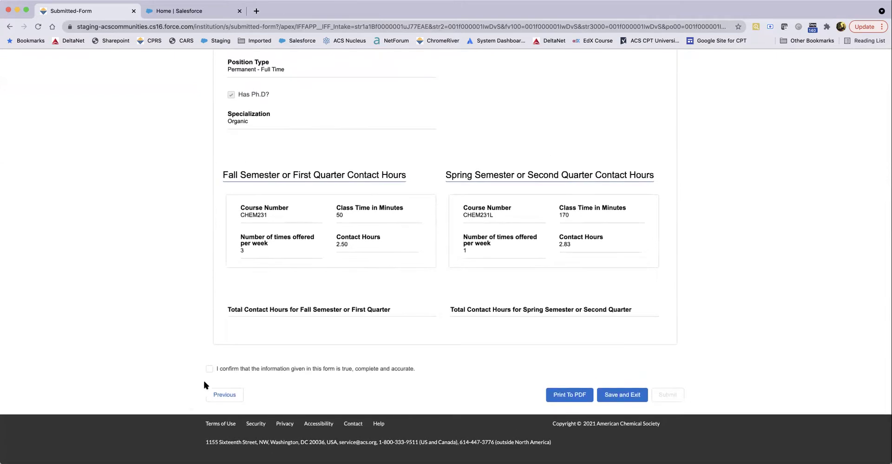
click(209, 370)
click(668, 396)
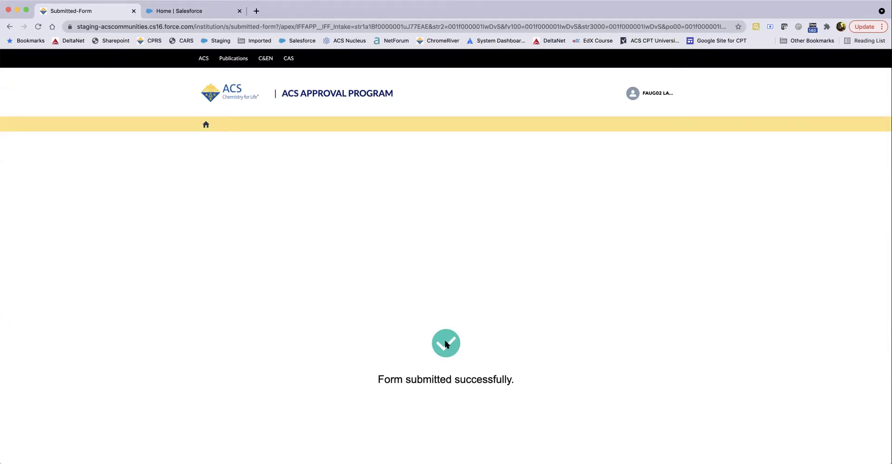
scroll(445, 345, down, 2)
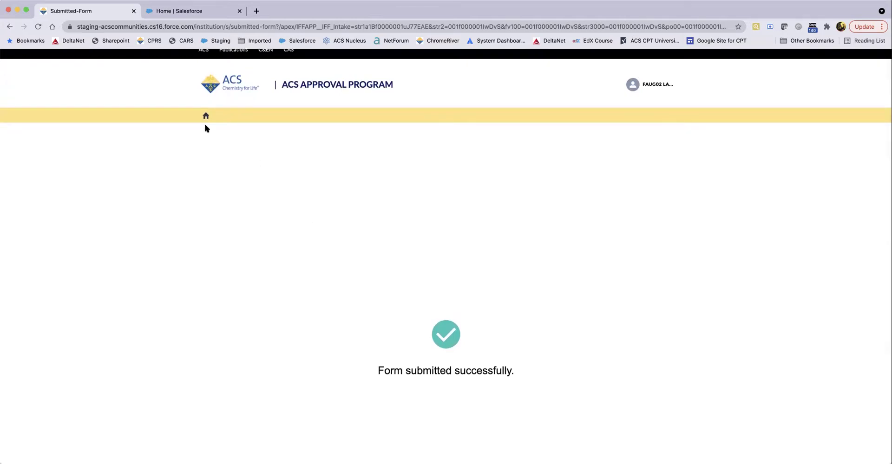
click(206, 116)
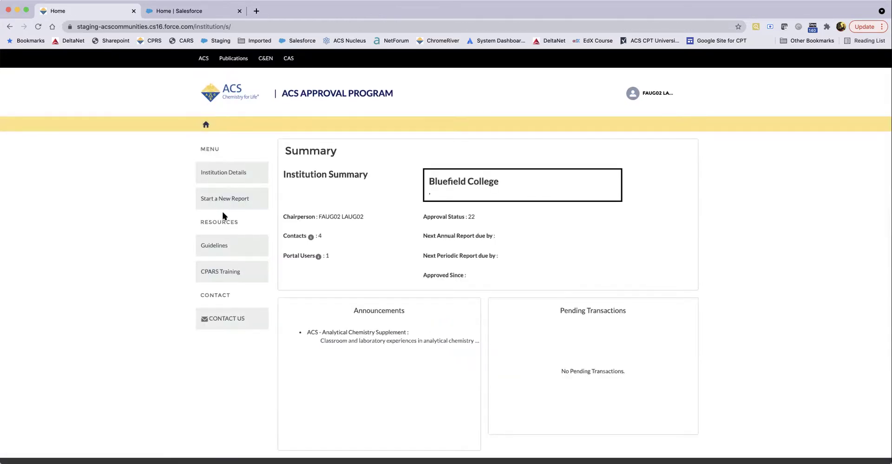
click(222, 173)
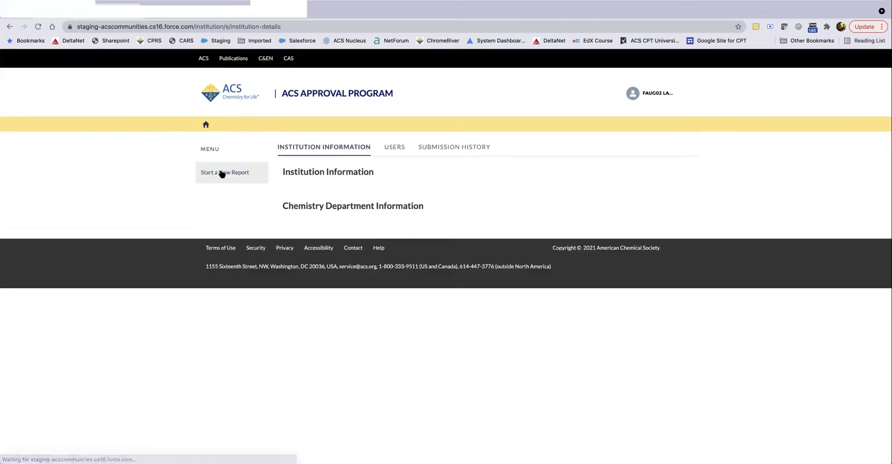
click(466, 148)
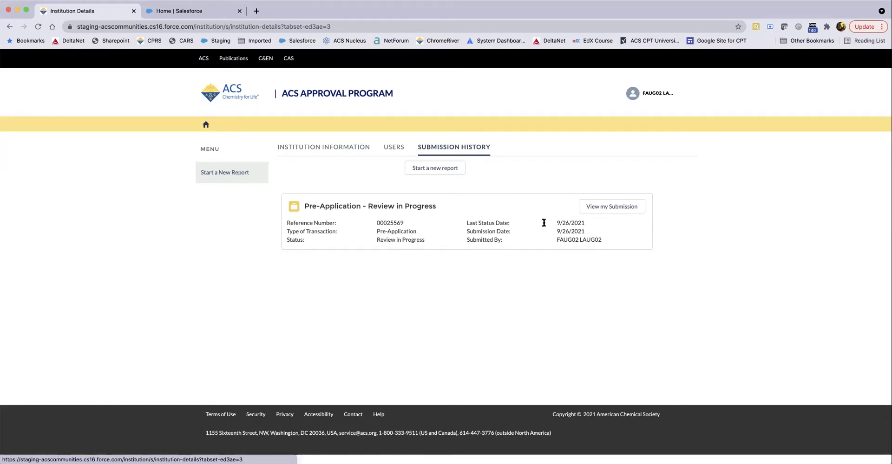
drag(367, 206, 441, 207)
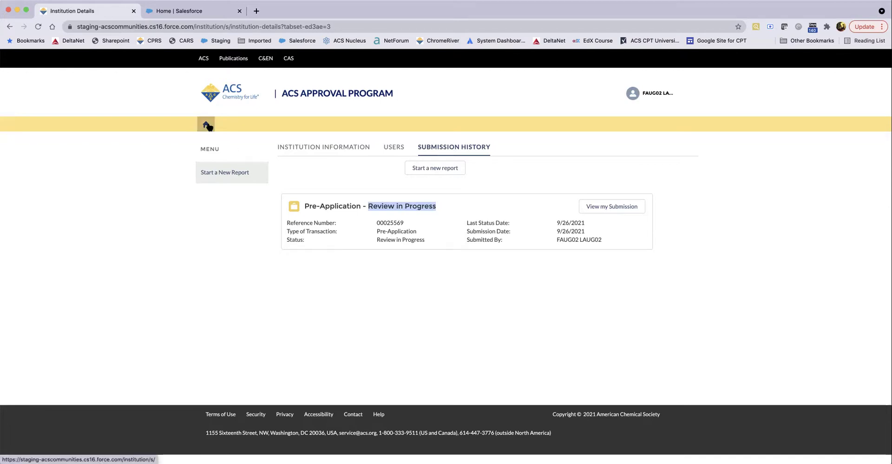
click(206, 124)
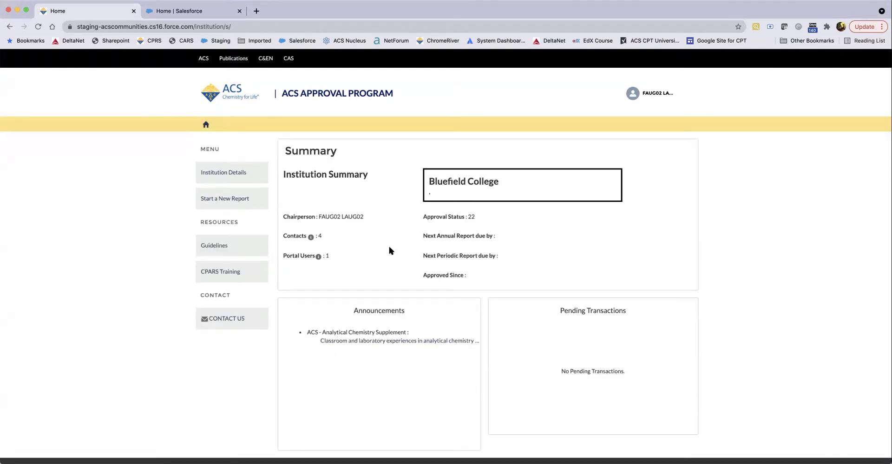